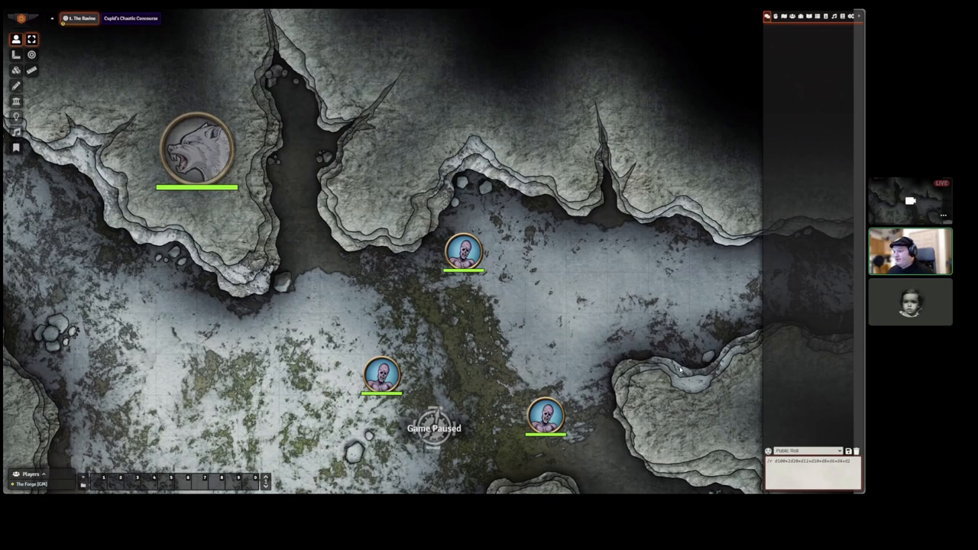
# - Peek at the Ambiences Vol.7 playlist, then re-roll the recalled /r mixed-dice formula for a 111 total
pyautogui.moveTo(679, 369); pyautogui.dragTo(660, 346)
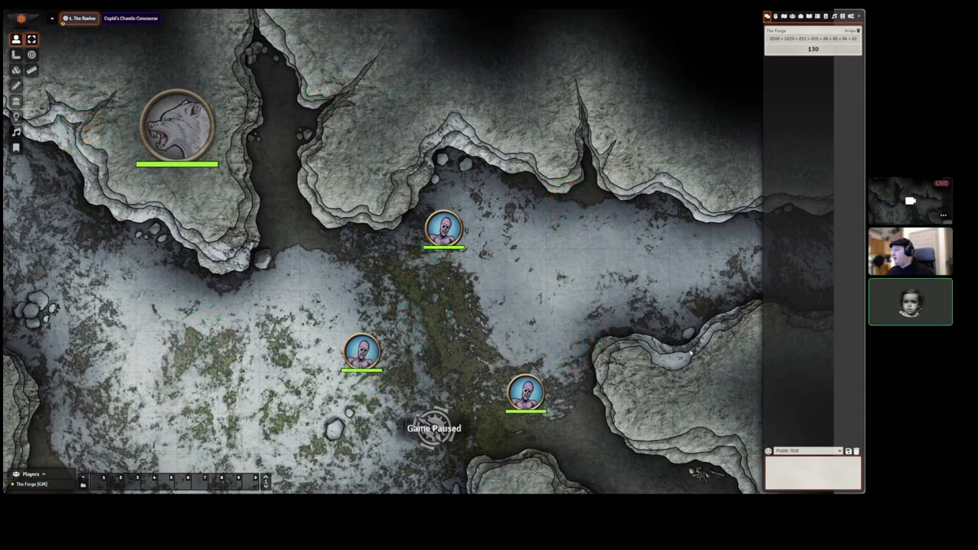
pyautogui.scroll(-3, 593, 336)
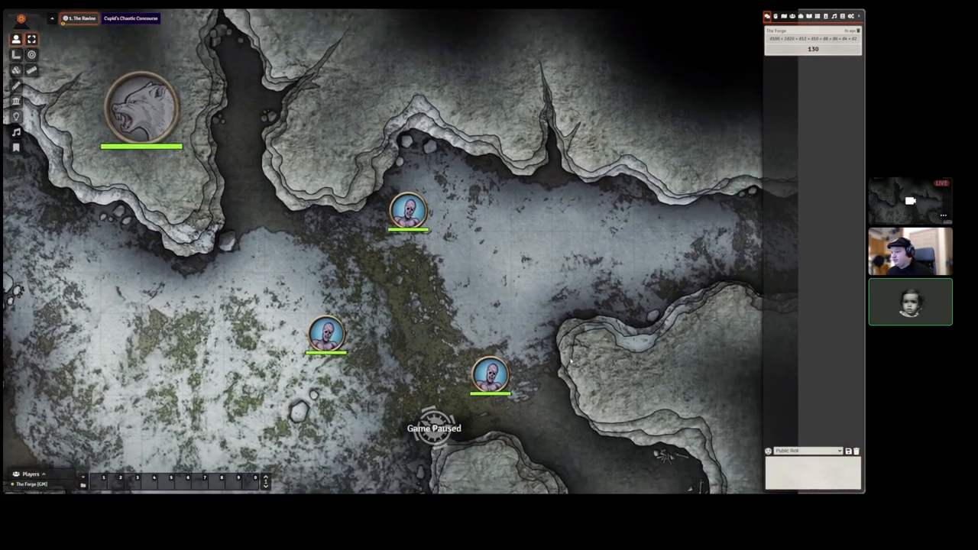
pyautogui.scroll(2, 566, 351)
pyautogui.scroll(1, 561, 357)
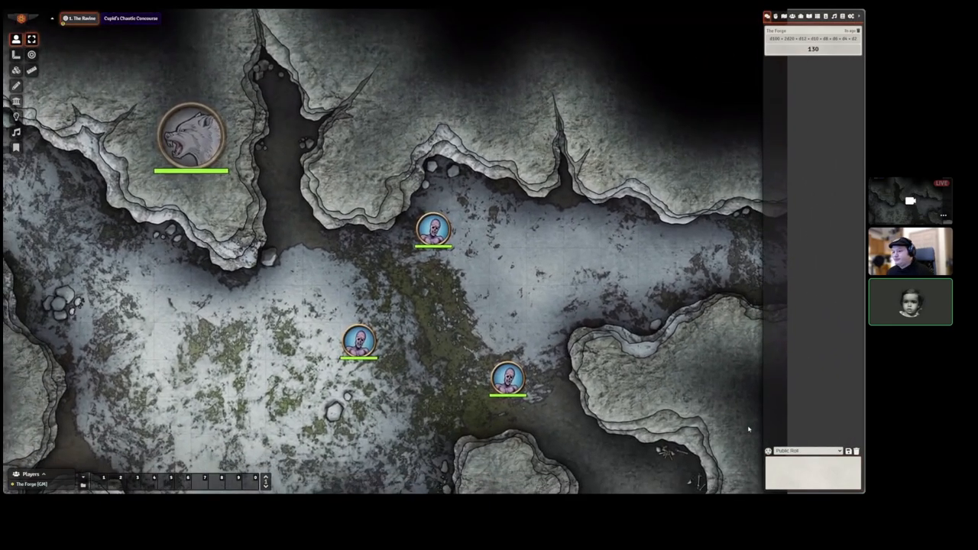
pyautogui.click(815, 470)
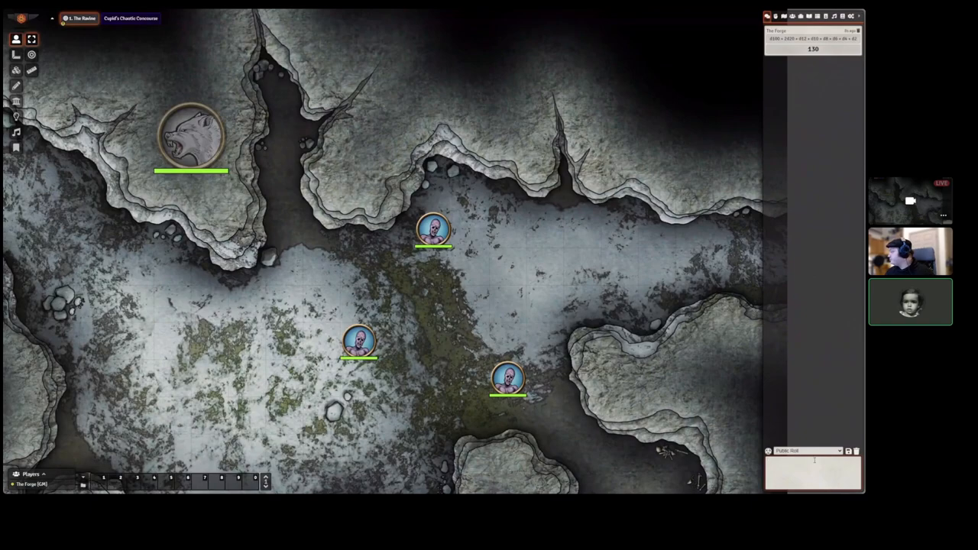
pyautogui.click(839, 17)
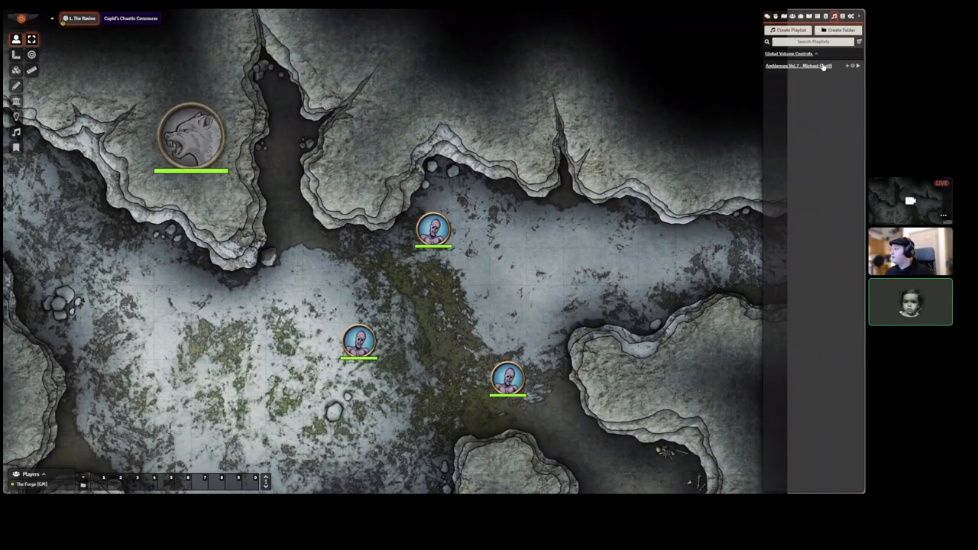
pyautogui.click(799, 66)
pyautogui.click(799, 66)
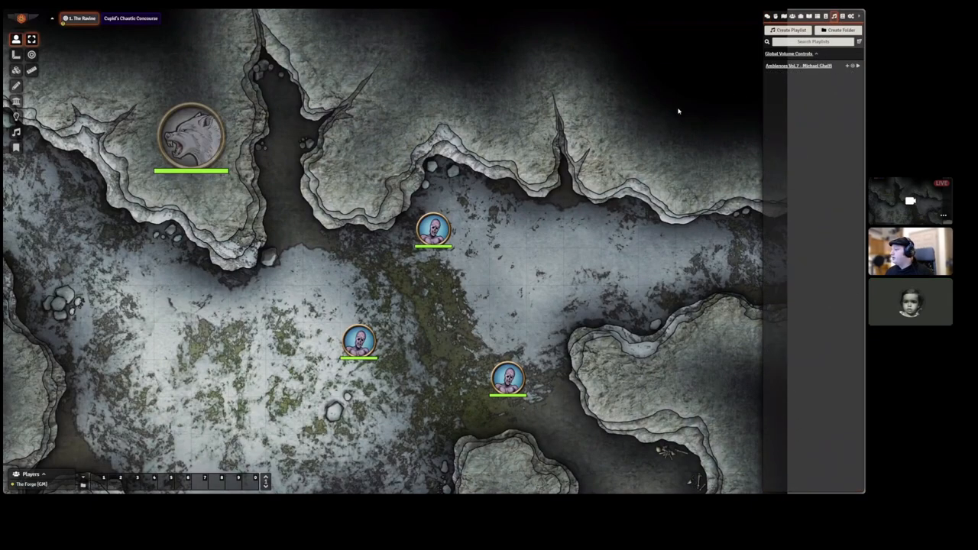
pyautogui.click(768, 16)
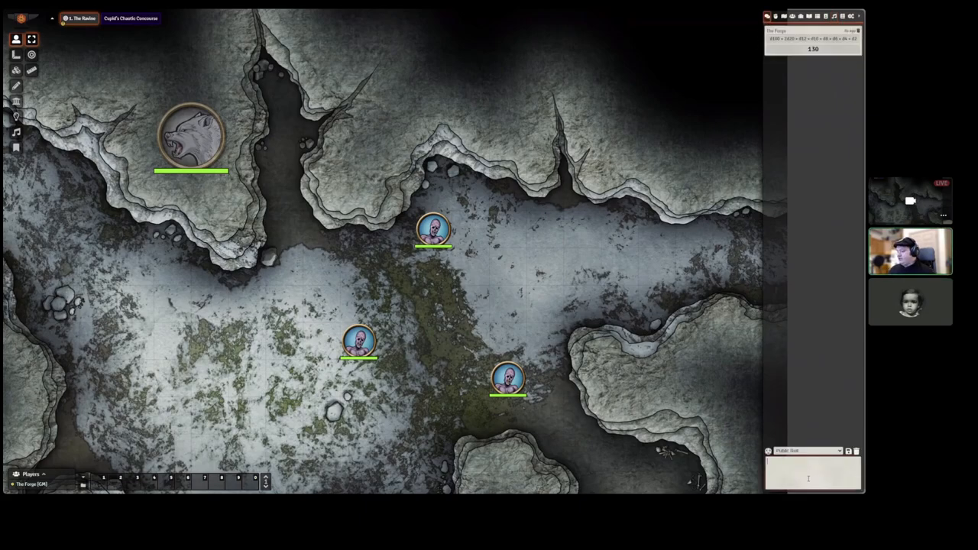
pyautogui.press('Up')
pyautogui.press('Return')
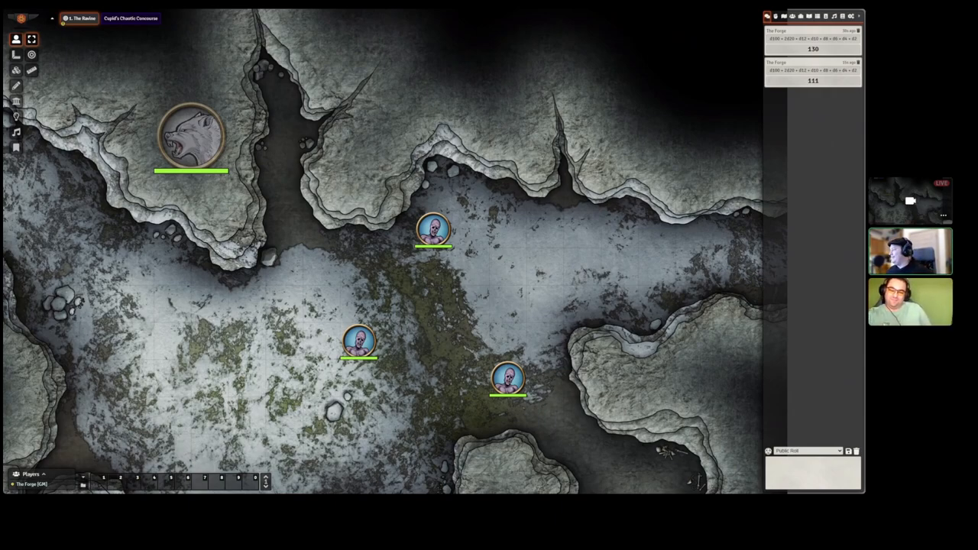
pyautogui.moveTo(561, 264); pyautogui.dragTo(561, 236)
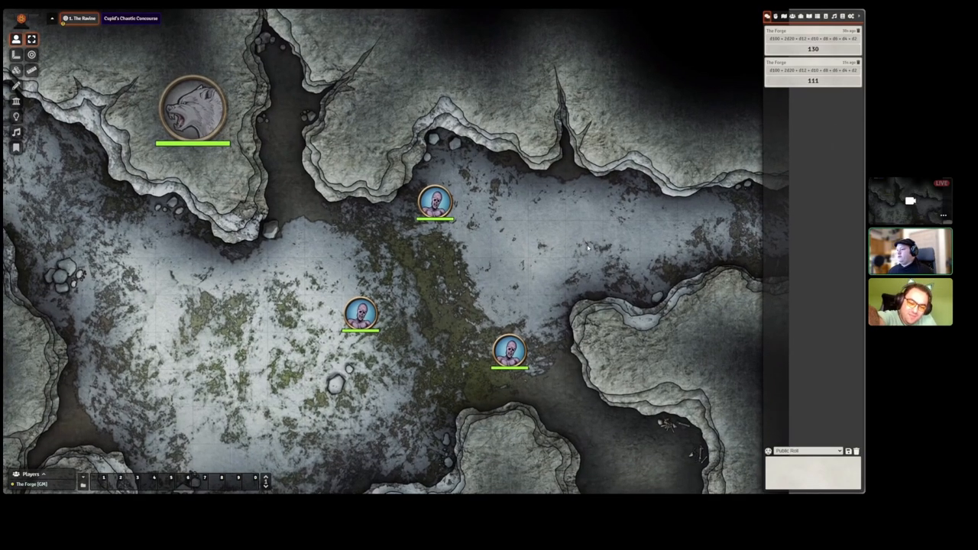
pyautogui.scroll(-1, 535, 240)
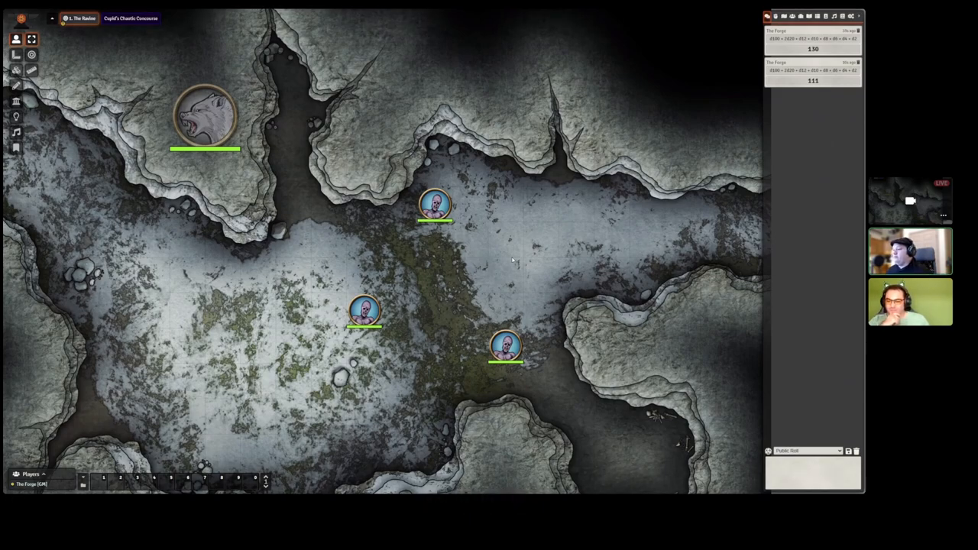
pyautogui.moveTo(512, 261); pyautogui.dragTo(480, 247)
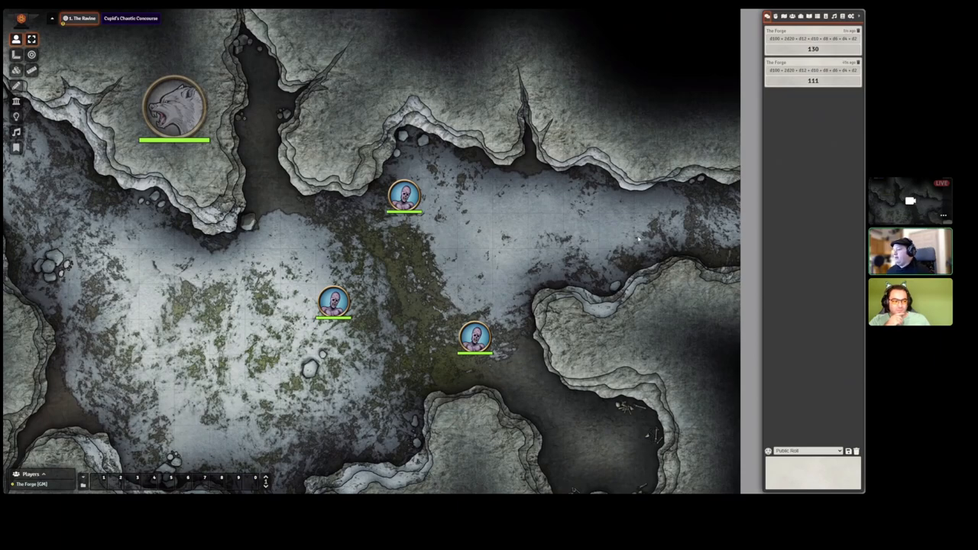
pyautogui.moveTo(607, 258); pyautogui.dragTo(600, 231)
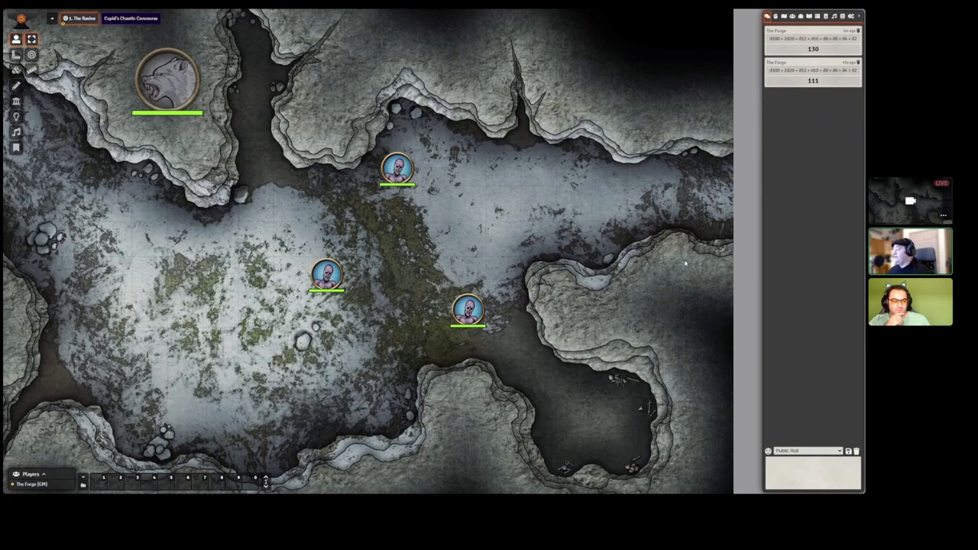
pyautogui.moveTo(686, 264); pyautogui.dragTo(718, 271)
pyautogui.moveTo(529, 281); pyautogui.dragTo(676, 390)
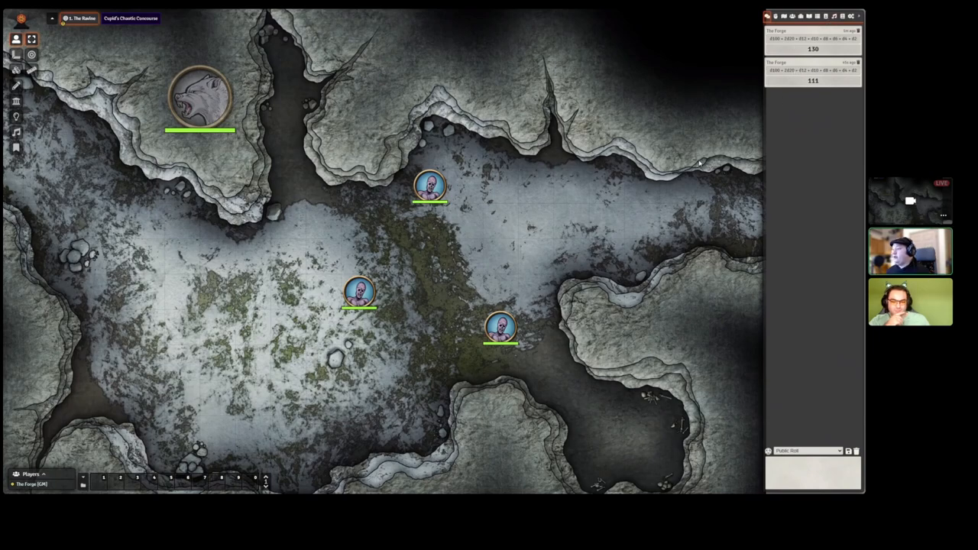
pyautogui.moveTo(688, 184); pyautogui.dragTo(672, 159)
pyautogui.scroll(2, 671, 159)
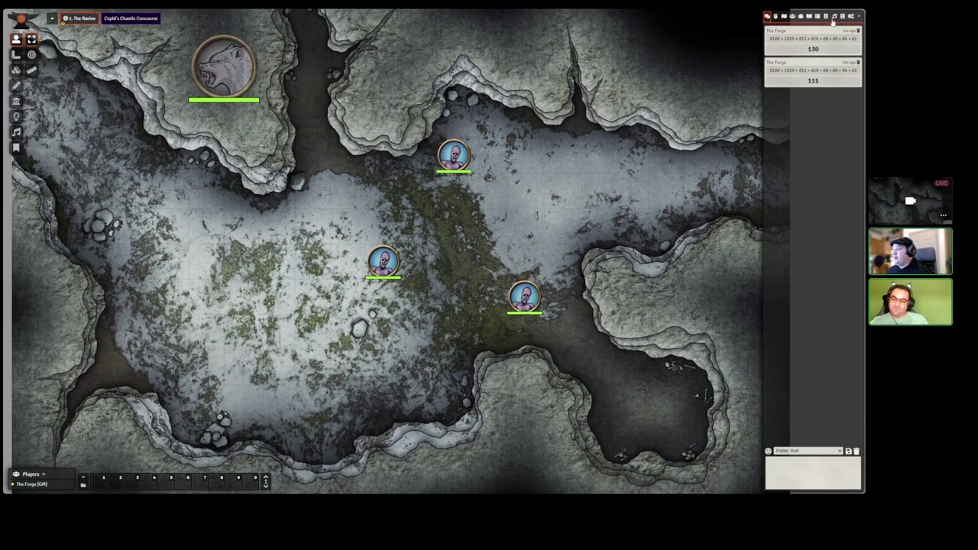
# - Play Temple Of The Stars from the expanded Ambiences Vol.7 playlist
pyautogui.click(833, 17)
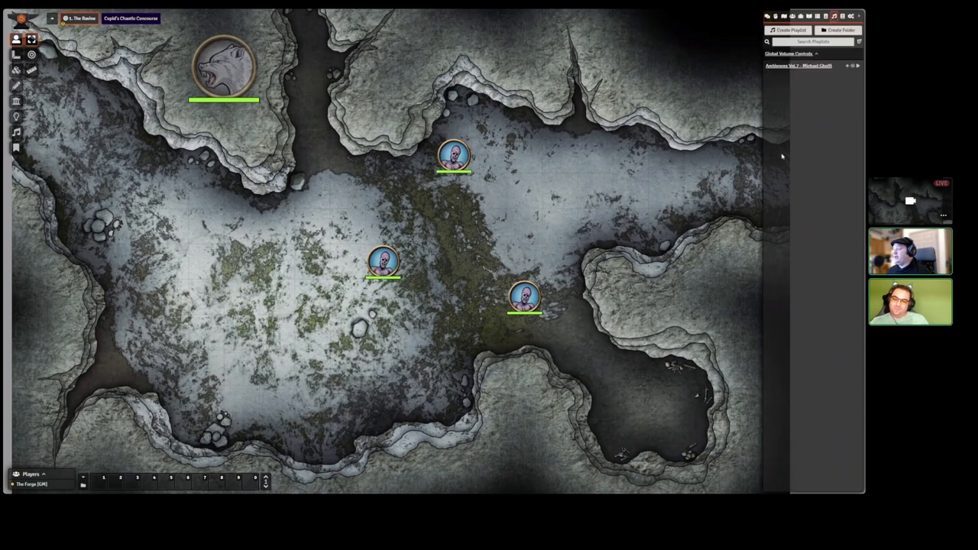
pyautogui.click(798, 66)
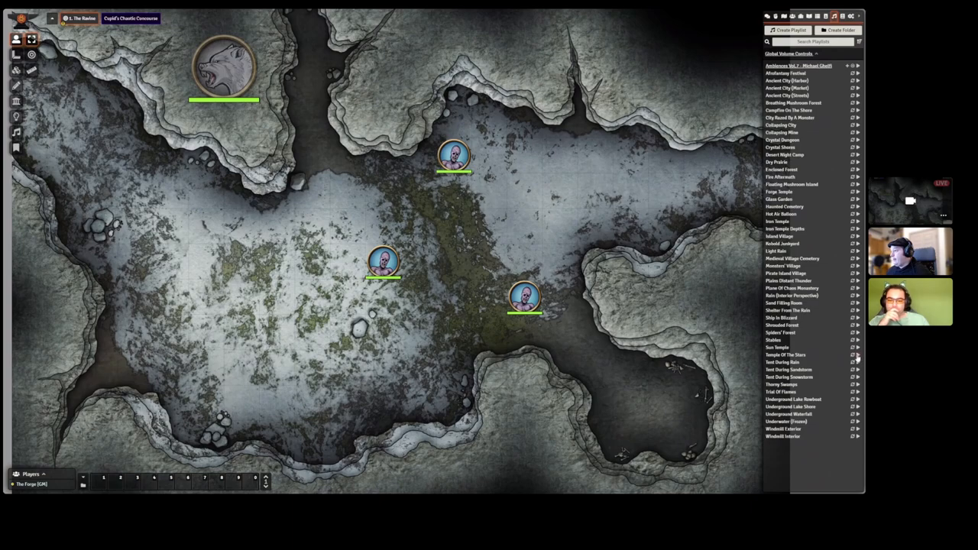
pyautogui.click(857, 357)
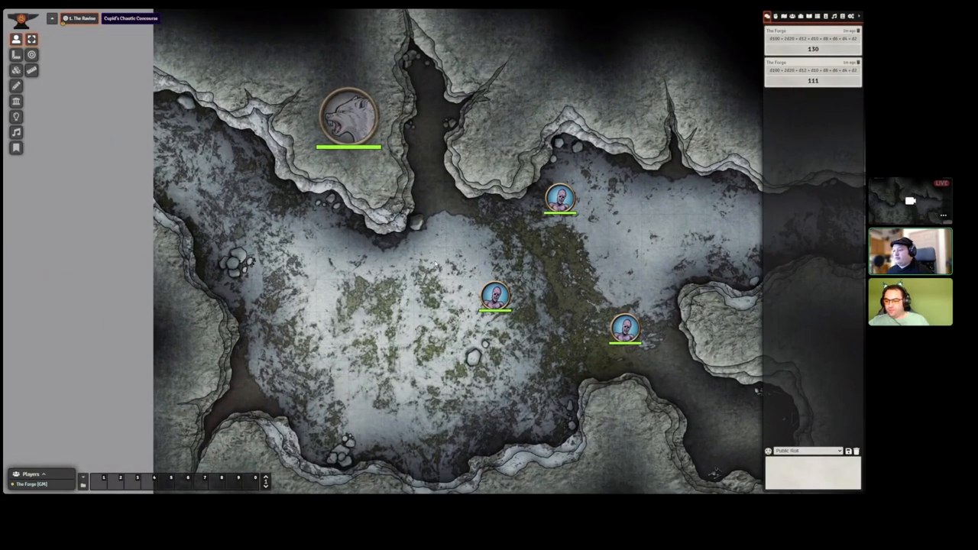
pyautogui.scroll(3, 436, 264)
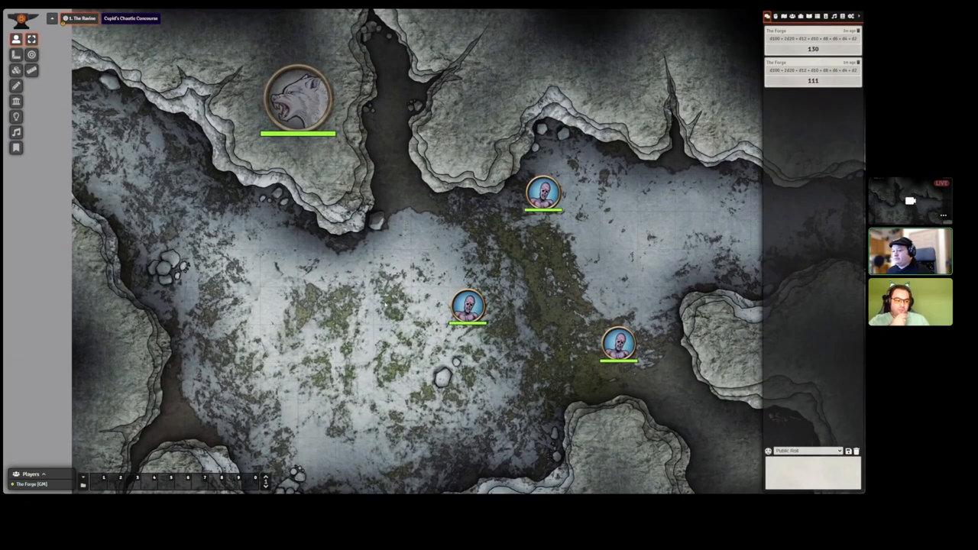
pyautogui.scroll(-3, 435, 263)
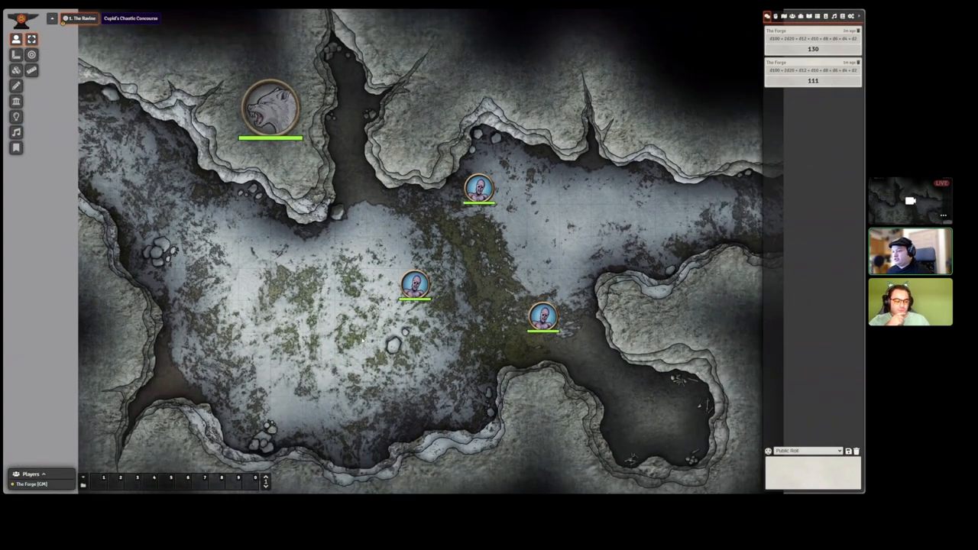
# - Pan around the zombie tokens on the ravine map, selecting the middle zombie and clearing it again
pyautogui.moveTo(382, 267); pyautogui.dragTo(436, 263)
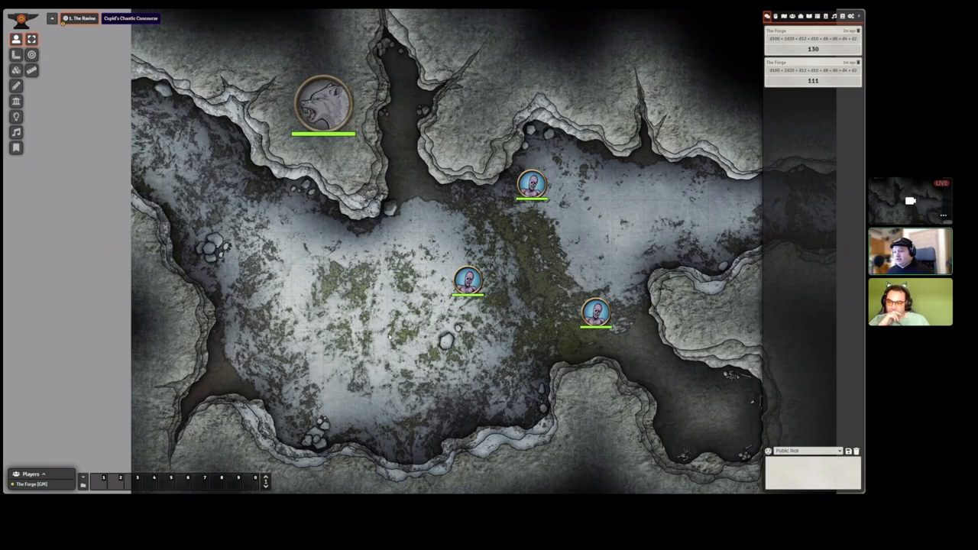
pyautogui.moveTo(390, 333)
pyautogui.mouseDown()
pyautogui.moveTo(402, 303)
pyautogui.moveTo(377, 379)
pyautogui.mouseUp()
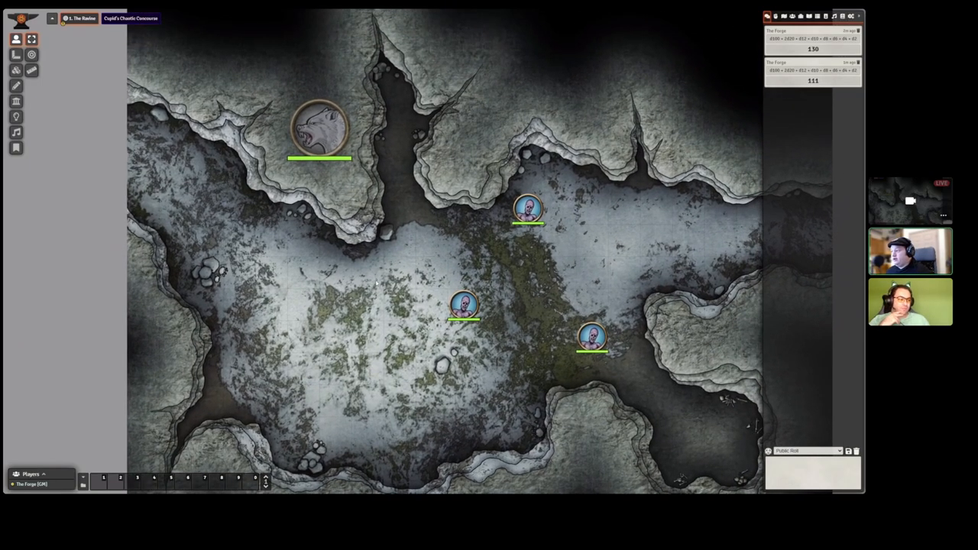
pyautogui.scroll(3, 375, 285)
pyautogui.scroll(3, 344, 298)
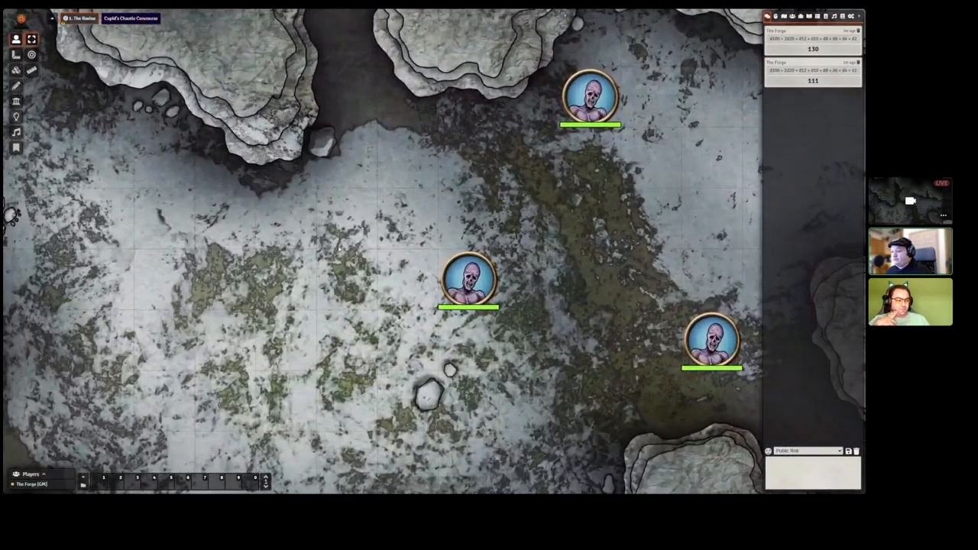
pyautogui.scroll(2, 344, 298)
pyautogui.click(382, 264)
pyautogui.click(419, 269)
pyautogui.moveTo(516, 297); pyautogui.dragTo(445, 272)
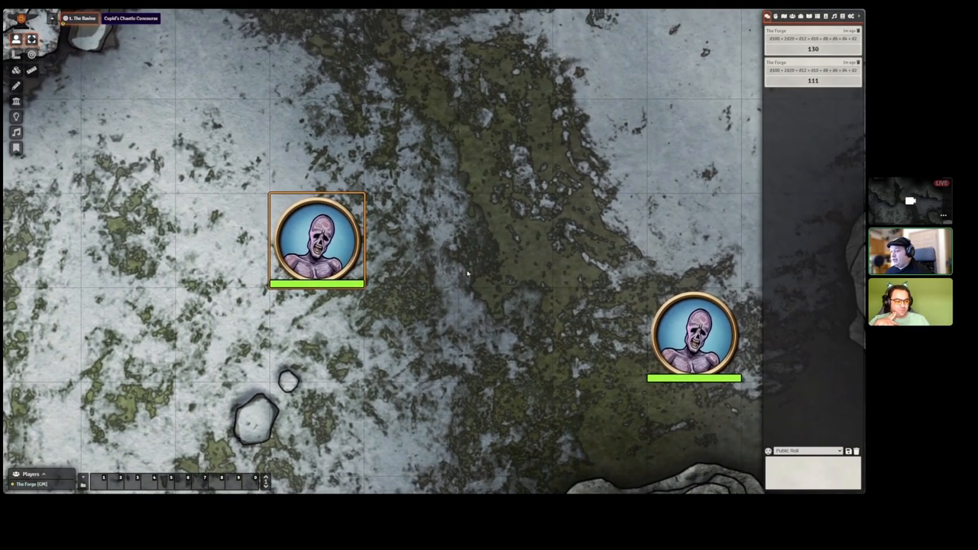
pyautogui.scroll(-2, 461, 260)
pyautogui.scroll(-2, 490, 279)
pyautogui.scroll(-1, 507, 291)
pyautogui.moveTo(506, 291); pyautogui.dragTo(487, 269)
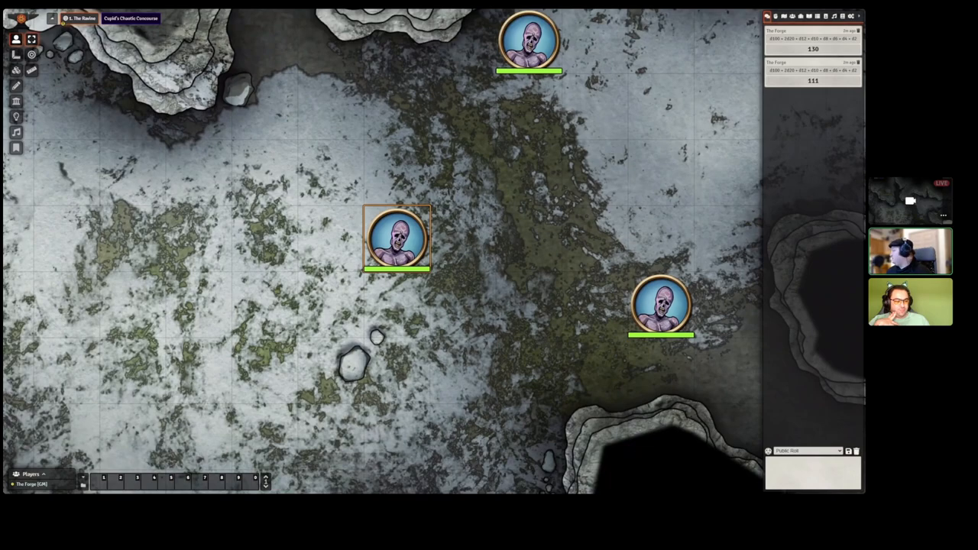
pyautogui.moveTo(591, 264); pyautogui.dragTo(548, 272)
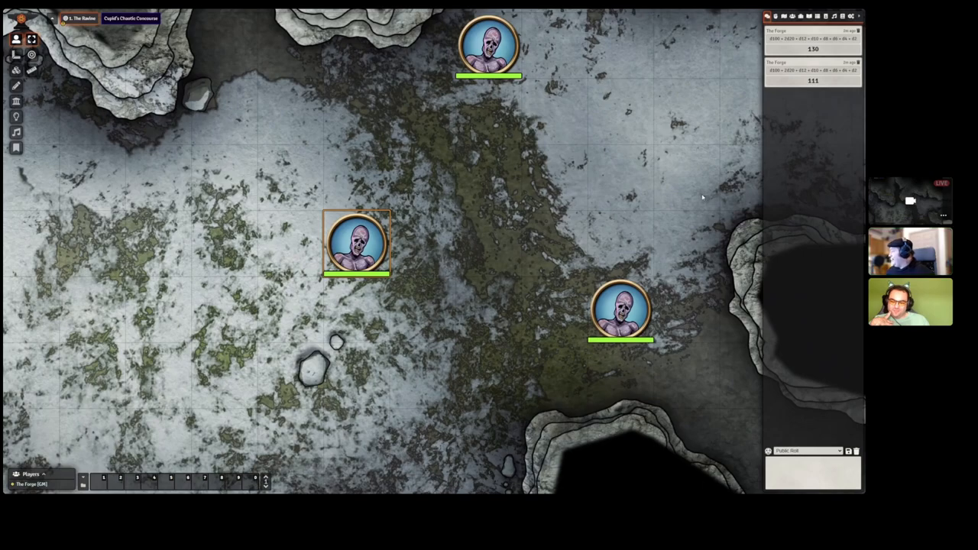
pyautogui.moveTo(664, 230)
pyautogui.mouseDown()
pyautogui.moveTo(622, 249)
pyautogui.moveTo(604, 280)
pyautogui.mouseUp()
pyautogui.scroll(-1, 604, 280)
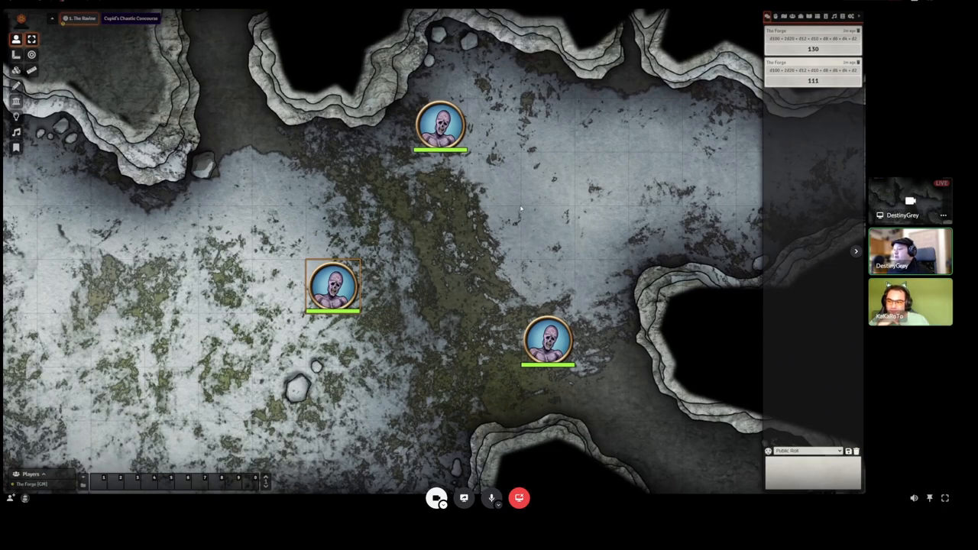
pyautogui.moveTo(523, 208)
pyautogui.mouseDown()
pyautogui.moveTo(627, 313)
pyautogui.moveTo(521, 208)
pyautogui.mouseUp()
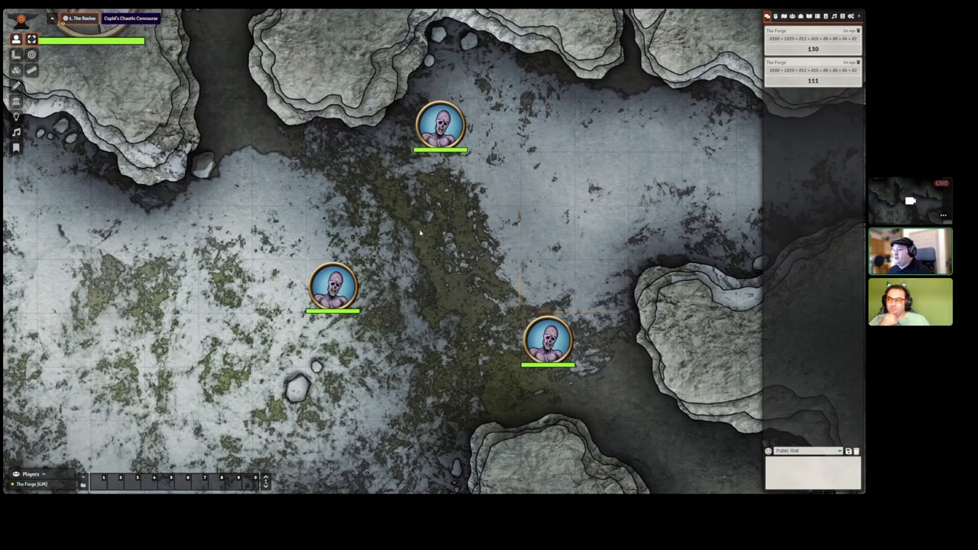
pyautogui.scroll(-1, 467, 279)
pyautogui.scroll(2, 468, 280)
pyautogui.scroll(-1, 468, 280)
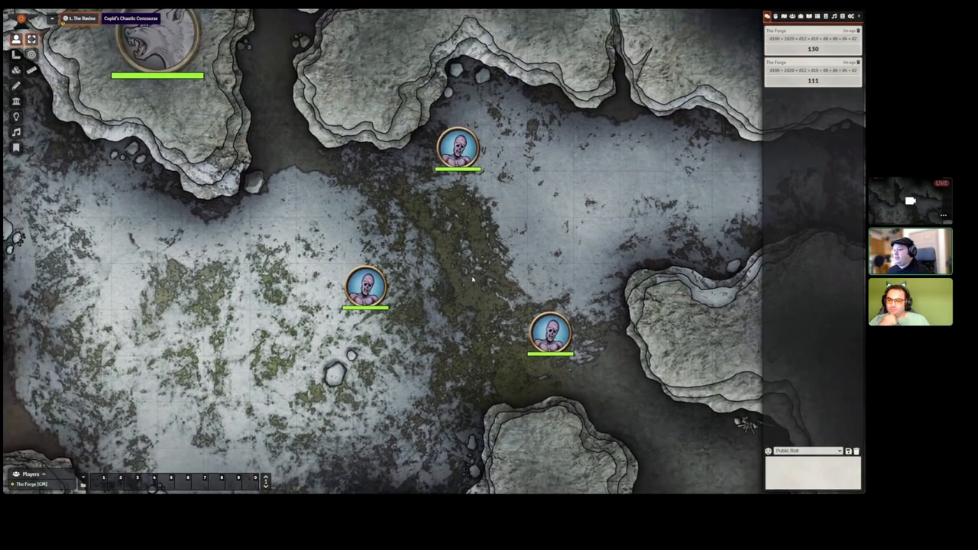
pyautogui.scroll(-1, 468, 279)
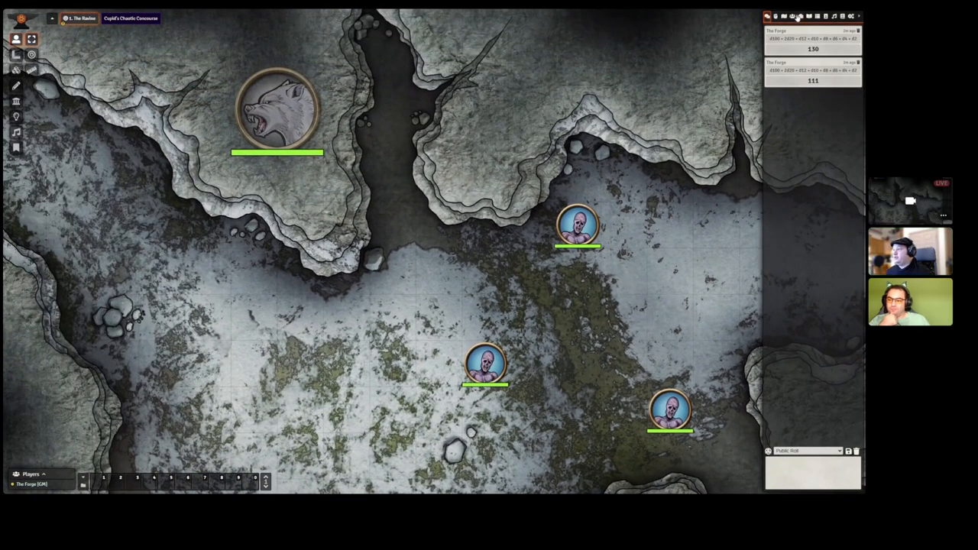
# - Browse the adventure's actor folder and journal folder in the sidebar directories
pyautogui.click(793, 16)
pyautogui.click(799, 55)
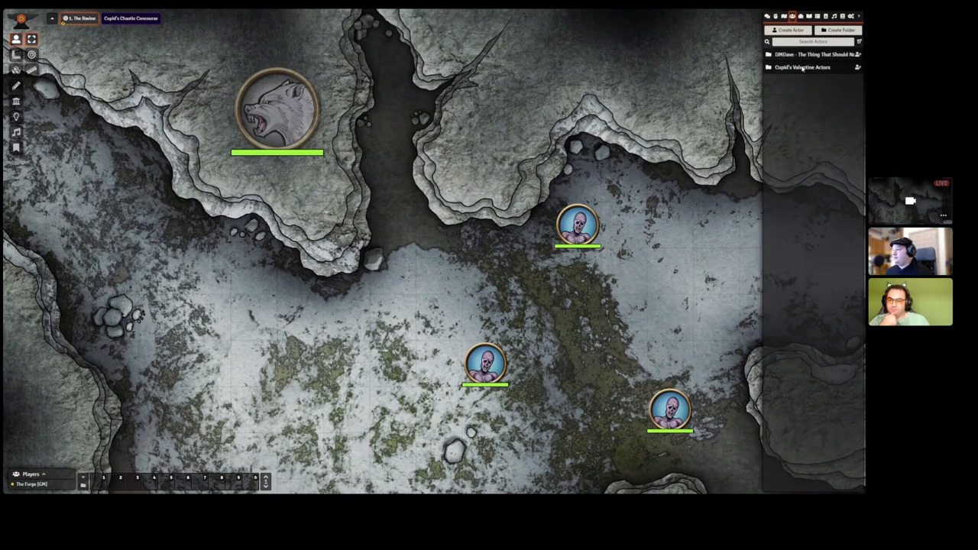
pyautogui.click(799, 54)
pyautogui.scroll(1, 788, 291)
pyautogui.click(810, 17)
pyautogui.click(803, 67)
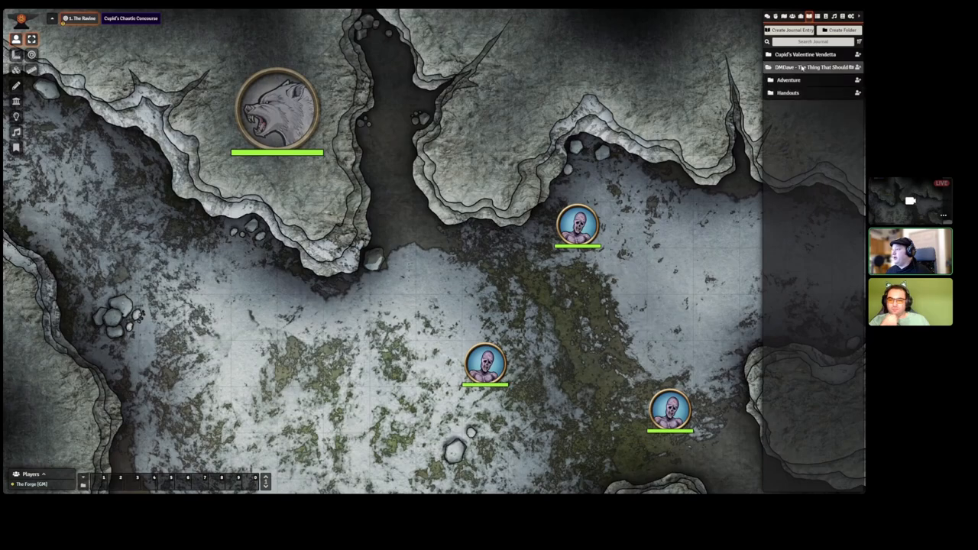
# - Show the world's item folders, including Cupid's Valentine Vendetta Items, peeking inside one folder
pyautogui.click(801, 17)
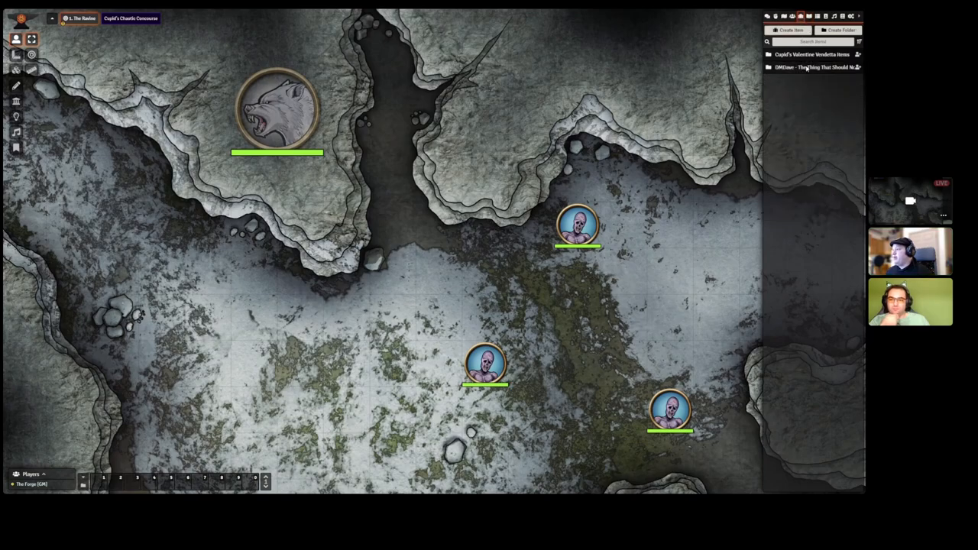
pyautogui.click(806, 68)
pyautogui.click(807, 67)
# - Pan and zoom across the snowy ravine map to recentre the creature tokens
pyautogui.moveTo(622, 232); pyautogui.dragTo(535, 262)
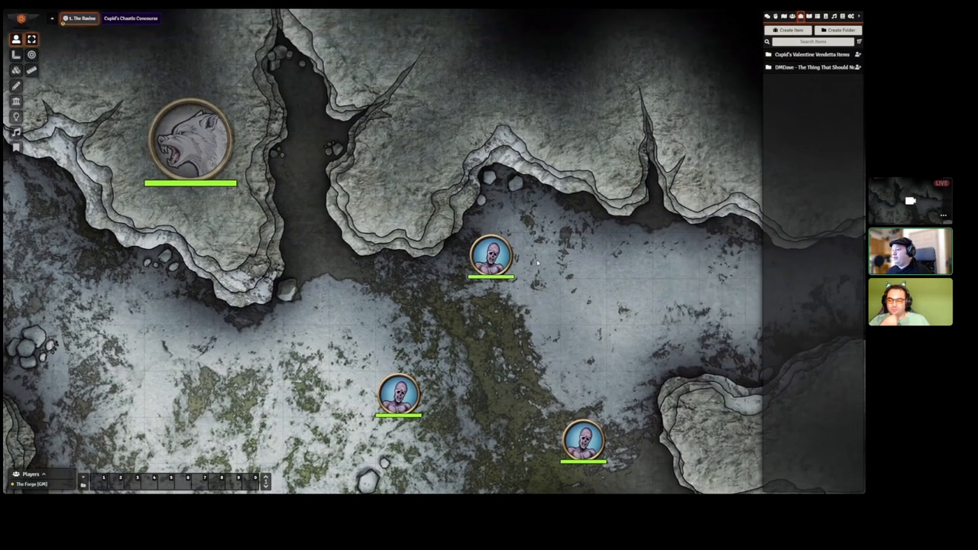
pyautogui.scroll(-4, 535, 262)
pyautogui.scroll(2, 552, 273)
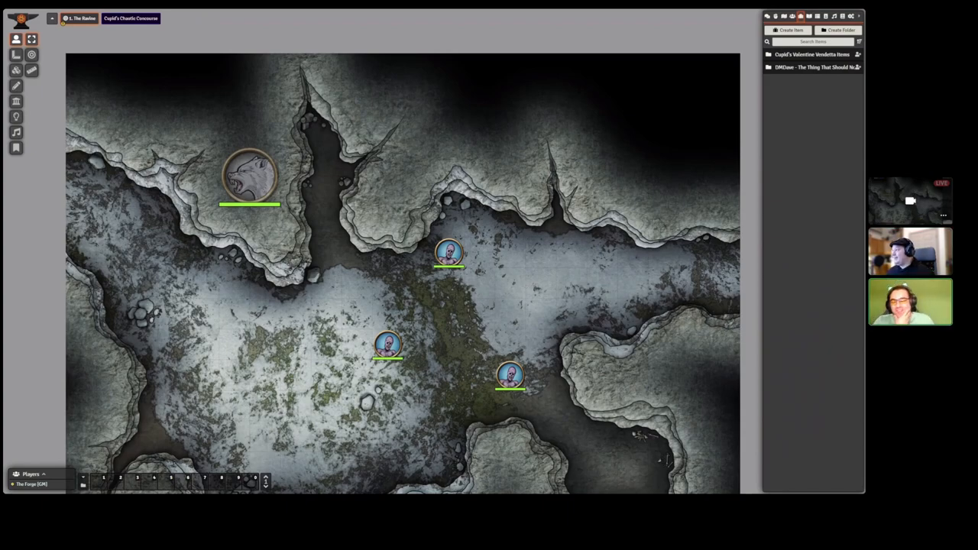
pyautogui.scroll(2, 685, 220)
pyautogui.scroll(2, 650, 225)
pyautogui.scroll(2, 611, 234)
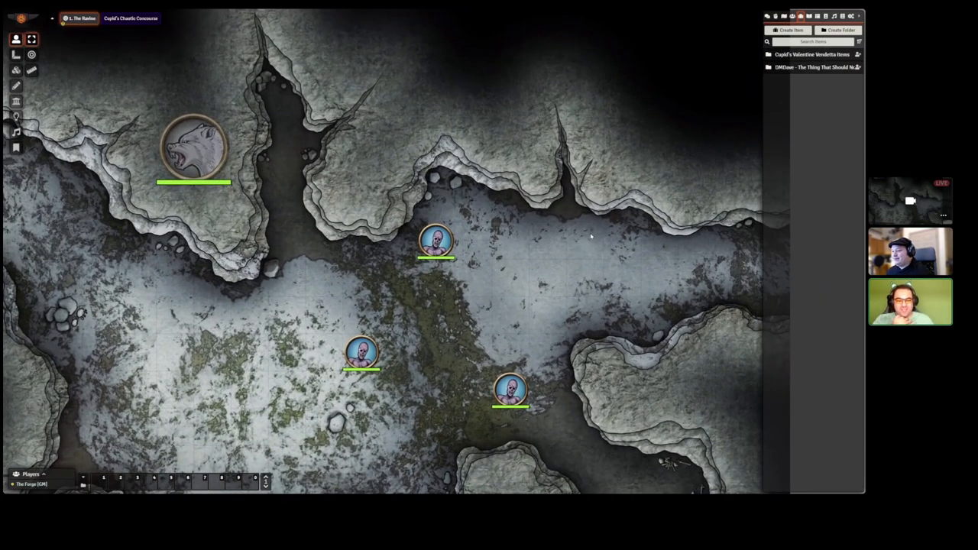
pyautogui.moveTo(590, 237); pyautogui.dragTo(625, 223)
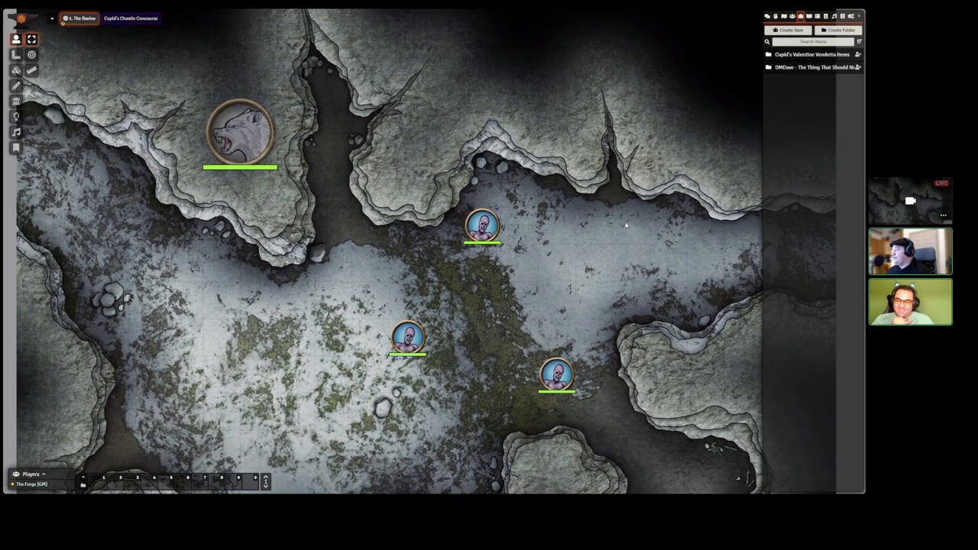
pyautogui.moveTo(547, 65); pyautogui.dragTo(680, 202)
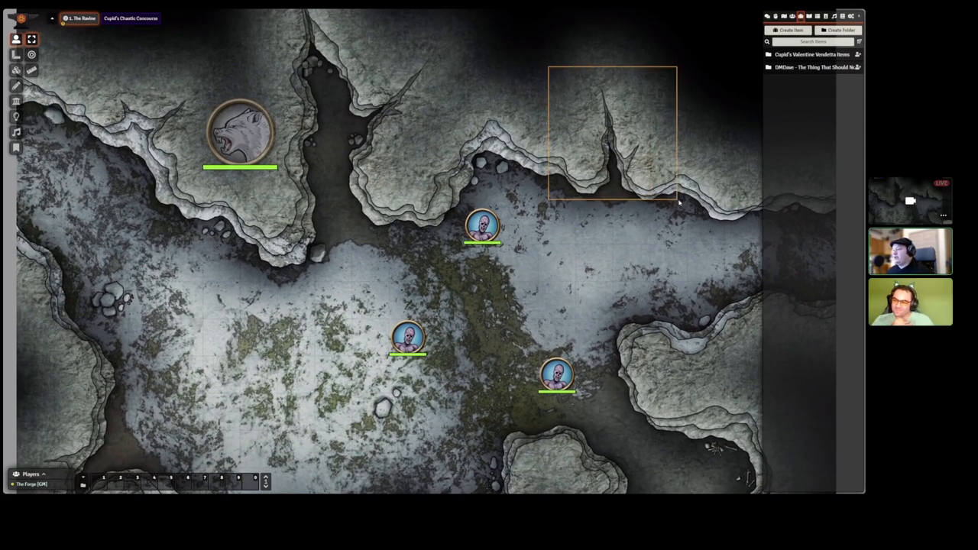
pyautogui.moveTo(550, 100); pyautogui.dragTo(681, 199)
pyautogui.moveTo(540, 78); pyautogui.dragTo(693, 200)
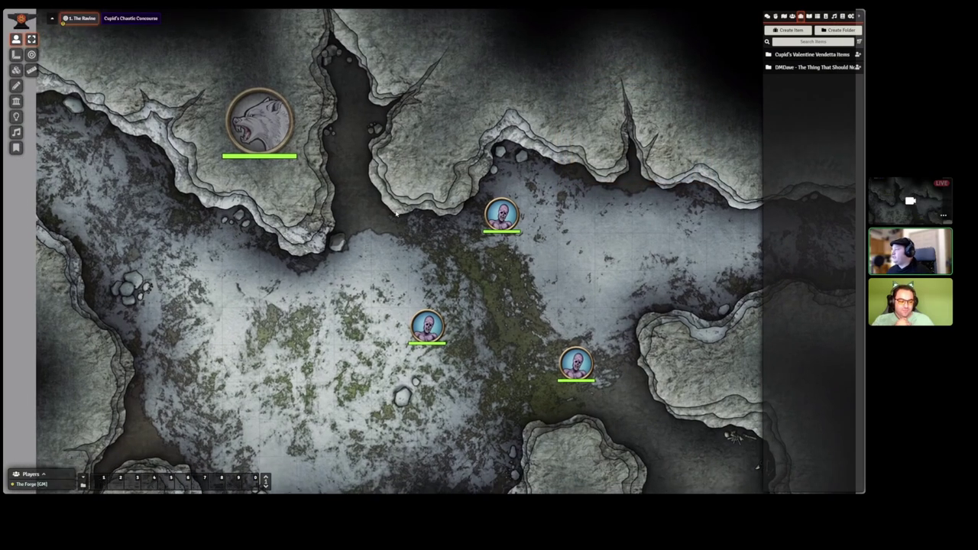
pyautogui.moveTo(359, 245); pyautogui.dragTo(384, 231)
pyautogui.scroll(1, 385, 231)
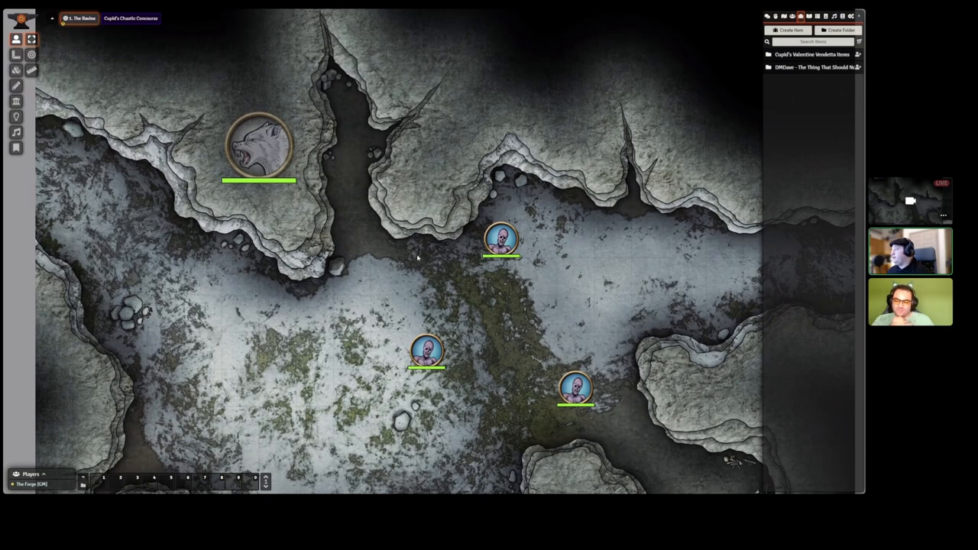
pyautogui.moveTo(393, 260); pyautogui.dragTo(432, 252)
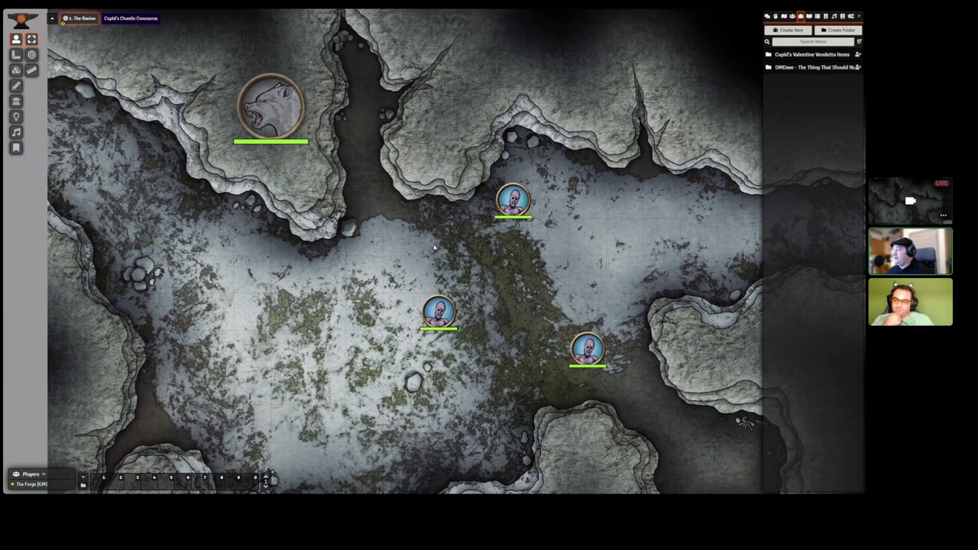
# - List the DMDave adventure's scenes, from The Ravine through the Mine to Cupid's Chaotic Concourse
pyautogui.moveTo(434, 246)
pyautogui.mouseDown()
pyautogui.moveTo(451, 229)
pyautogui.moveTo(535, 284)
pyautogui.moveTo(495, 271)
pyautogui.mouseUp()
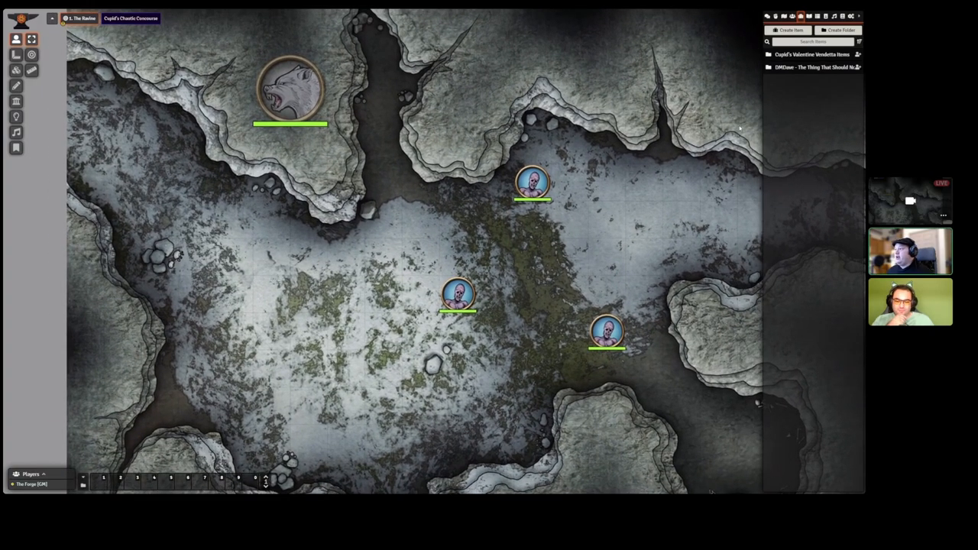
pyautogui.click(783, 16)
pyautogui.click(810, 67)
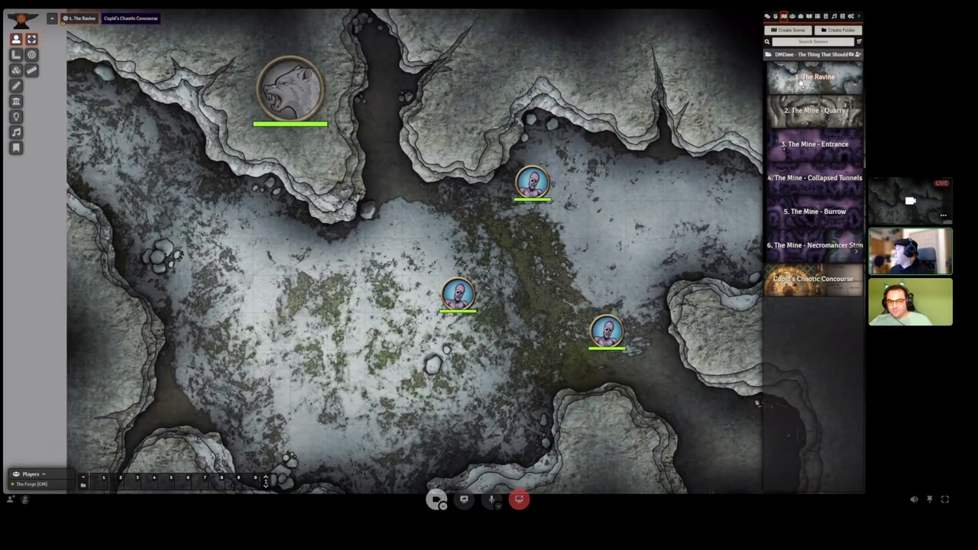
pyautogui.moveTo(551, 131)
pyautogui.mouseDown()
pyautogui.moveTo(554, 167)
pyautogui.moveTo(571, 171)
pyautogui.mouseUp()
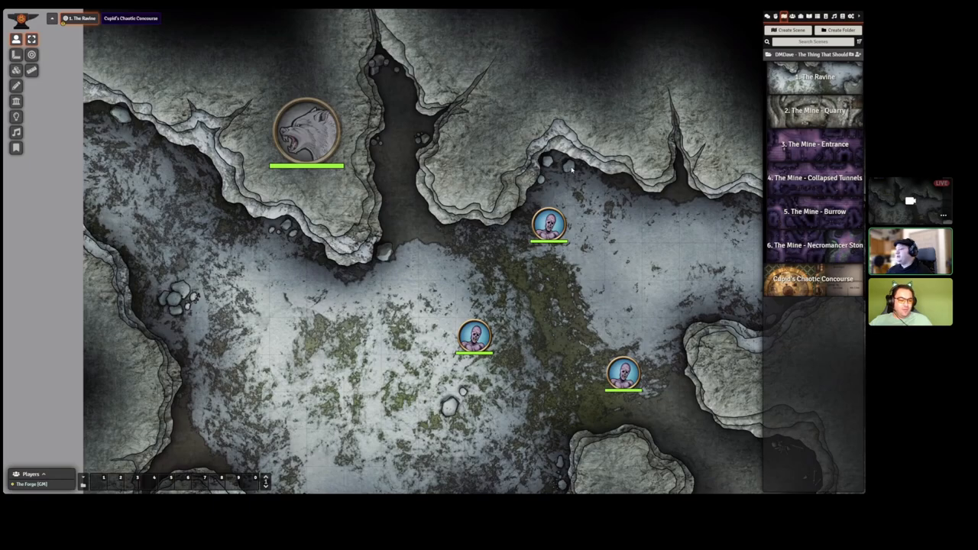
pyautogui.scroll(-3, 660, 265)
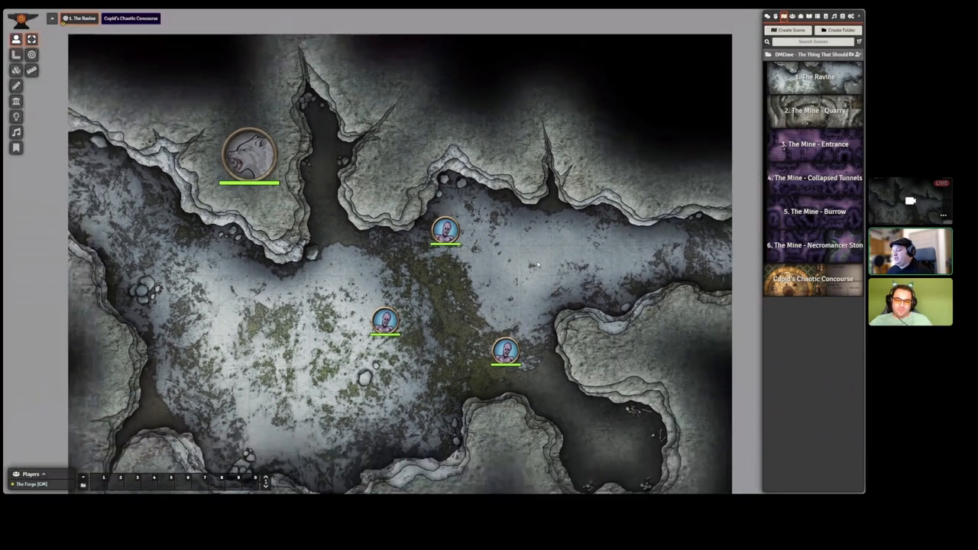
pyautogui.scroll(-2, 535, 244)
pyautogui.scroll(3, 519, 259)
pyautogui.scroll(1, 520, 260)
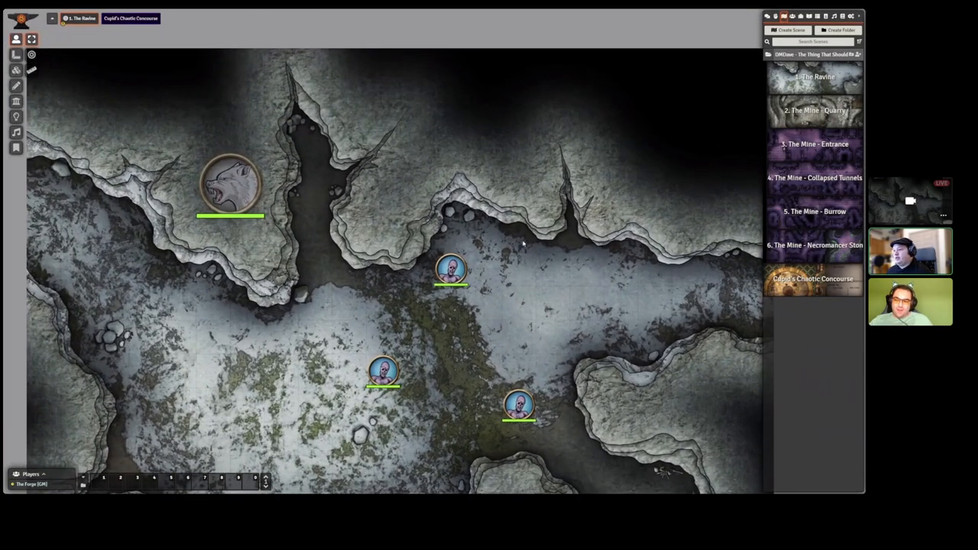
pyautogui.moveTo(501, 138); pyautogui.dragTo(642, 277)
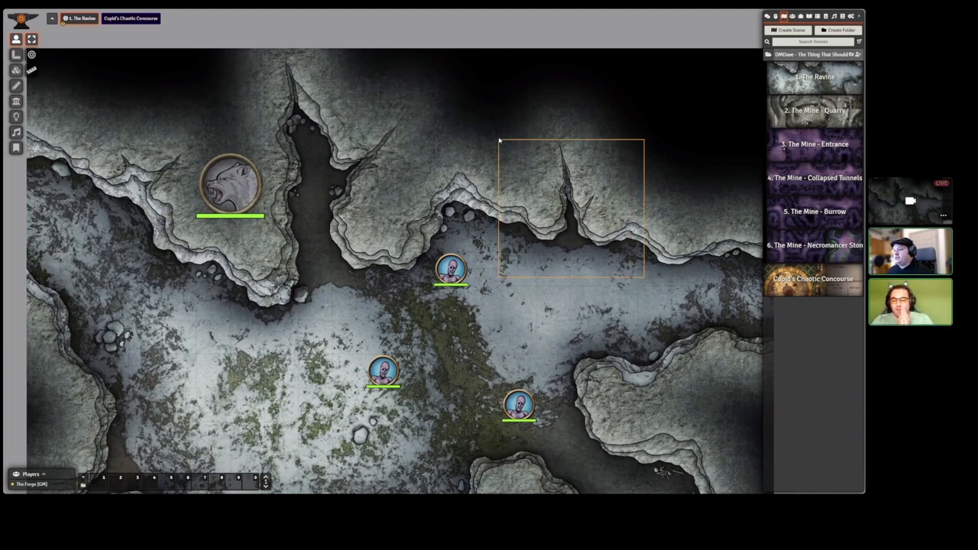
pyautogui.moveTo(502, 137); pyautogui.dragTo(642, 230)
pyautogui.moveTo(642, 273); pyautogui.dragTo(526, 211)
pyautogui.moveTo(496, 138); pyautogui.dragTo(657, 268)
pyautogui.scroll(-2, 562, 241)
pyautogui.scroll(-1, 567, 254)
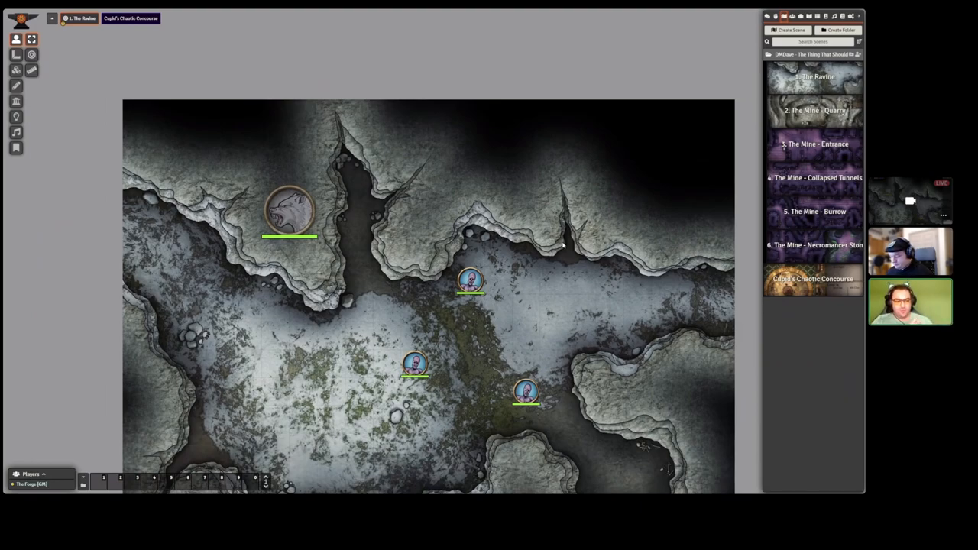
pyautogui.scroll(3, 564, 245)
pyautogui.scroll(2, 564, 245)
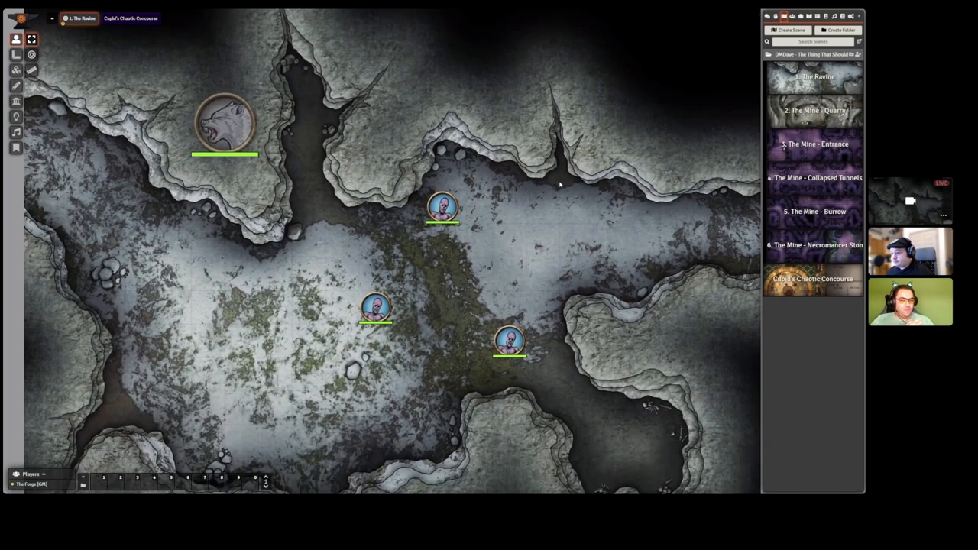
pyautogui.scroll(1, 570, 246)
pyautogui.scroll(1, 581, 246)
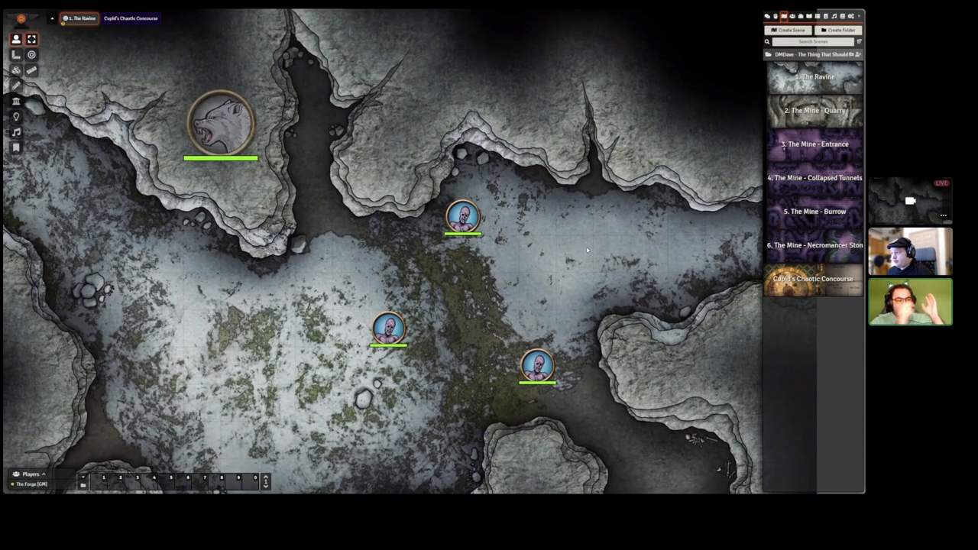
pyautogui.scroll(1, 587, 252)
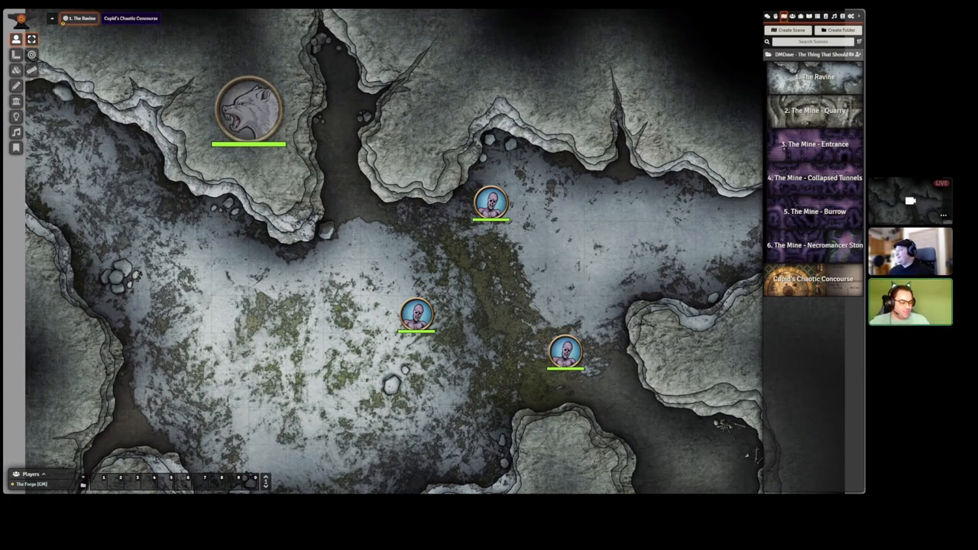
pyautogui.scroll(-1, 648, 194)
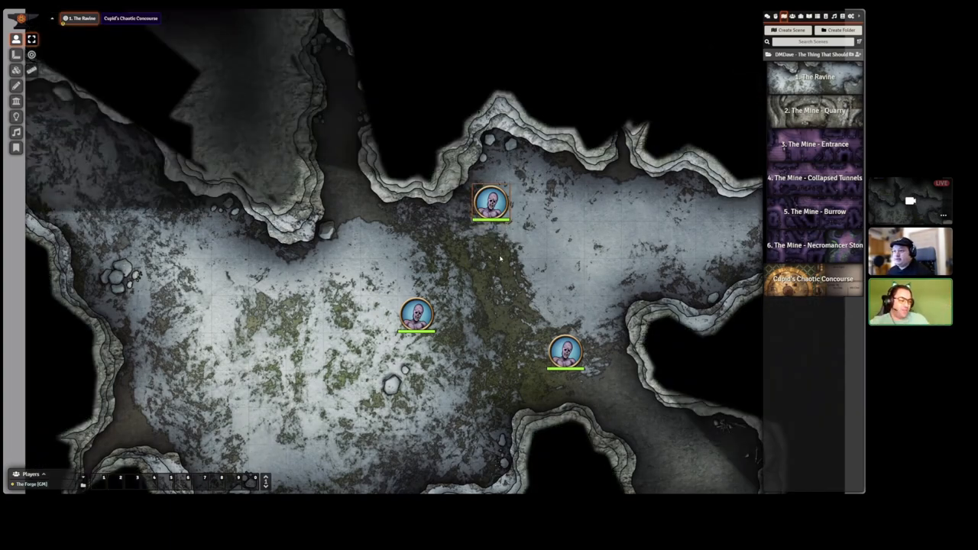
pyautogui.scroll(2, 580, 336)
# - Darken the areas the tokens cannot see, then pan back to the wolf token in the cave
pyautogui.click(579, 340)
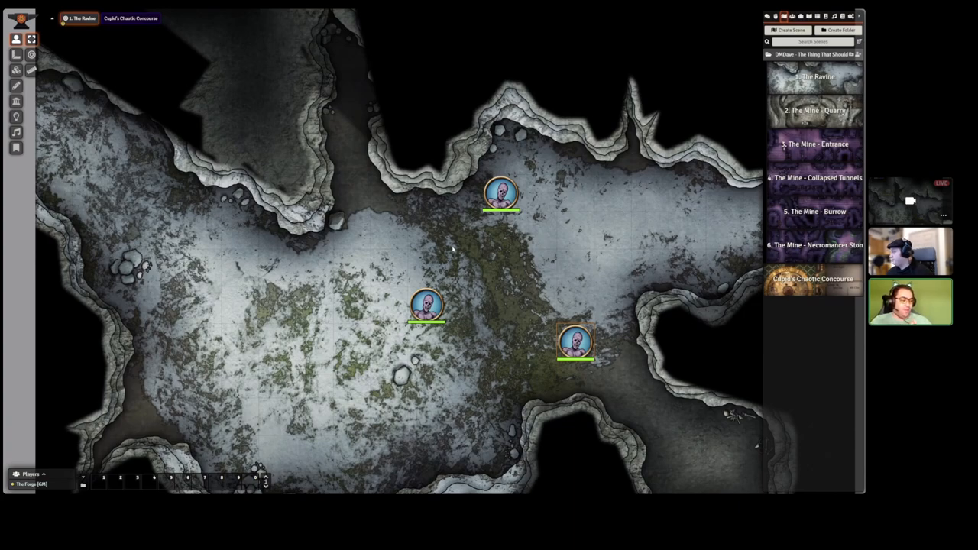
pyautogui.moveTo(464, 244); pyautogui.dragTo(474, 239)
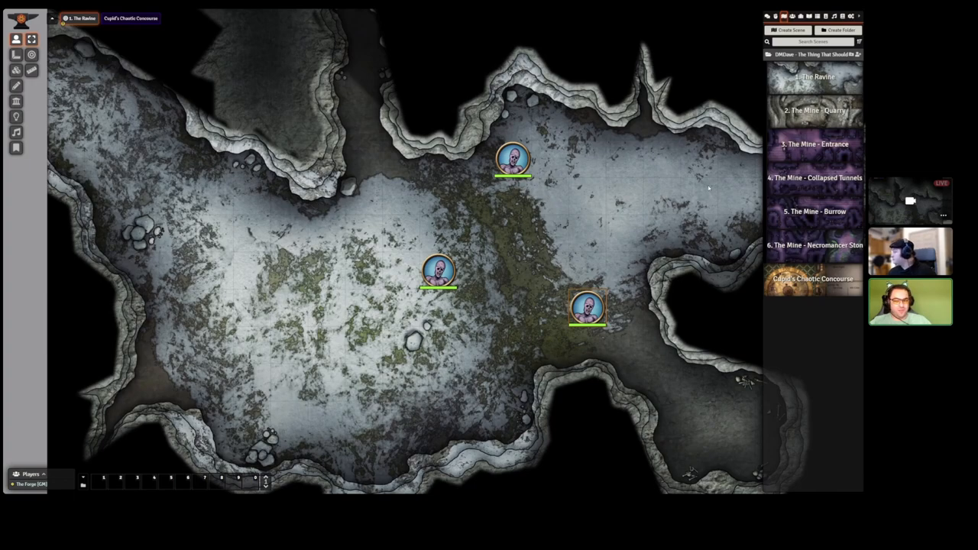
pyautogui.moveTo(531, 259); pyautogui.dragTo(459, 264)
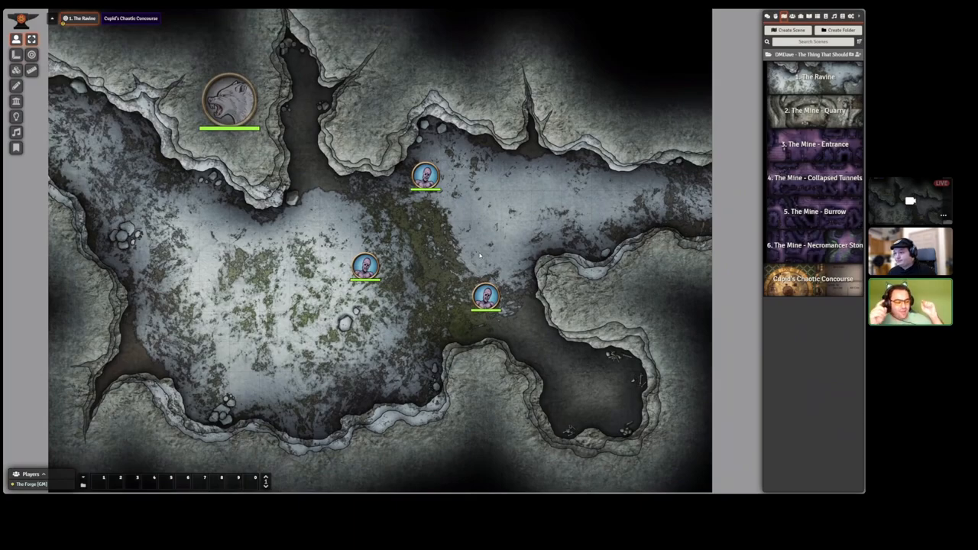
pyautogui.scroll(-1, 526, 289)
pyautogui.scroll(2, 525, 289)
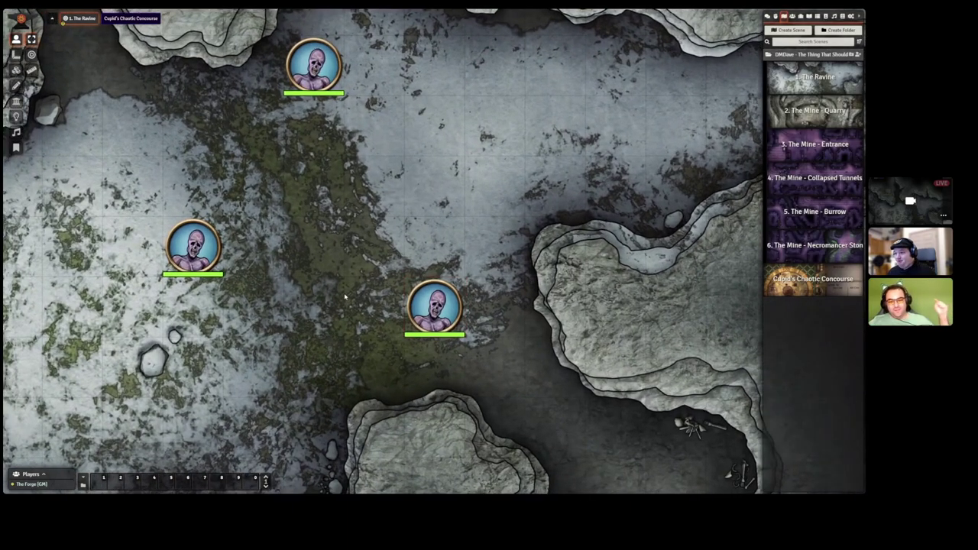
pyautogui.moveTo(513, 290); pyautogui.dragTo(505, 325)
pyautogui.scroll(-2, 505, 325)
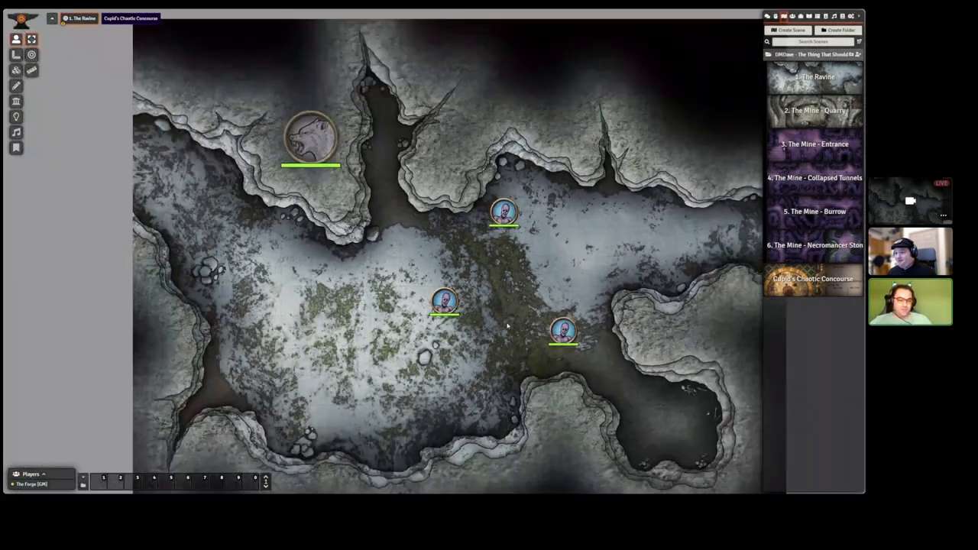
pyautogui.scroll(1, 497, 317)
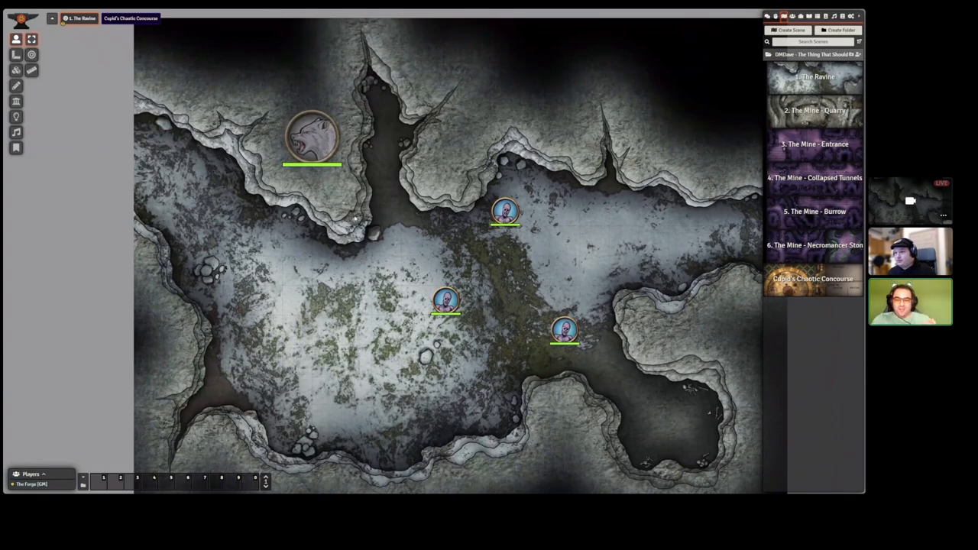
pyautogui.moveTo(340, 203); pyautogui.dragTo(324, 217)
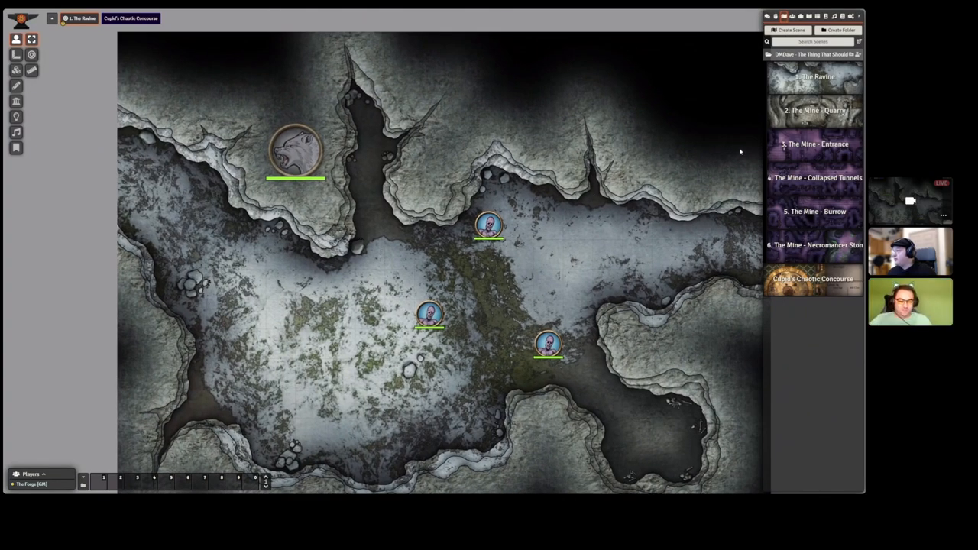
pyautogui.scroll(1, 567, 227)
pyautogui.moveTo(566, 227)
pyautogui.mouseDown()
pyautogui.moveTo(513, 223)
pyautogui.moveTo(597, 279)
pyautogui.mouseUp()
# - Select a zombie token to show its controls, then deselect it and zoom back out over the ravine
pyautogui.click(446, 218)
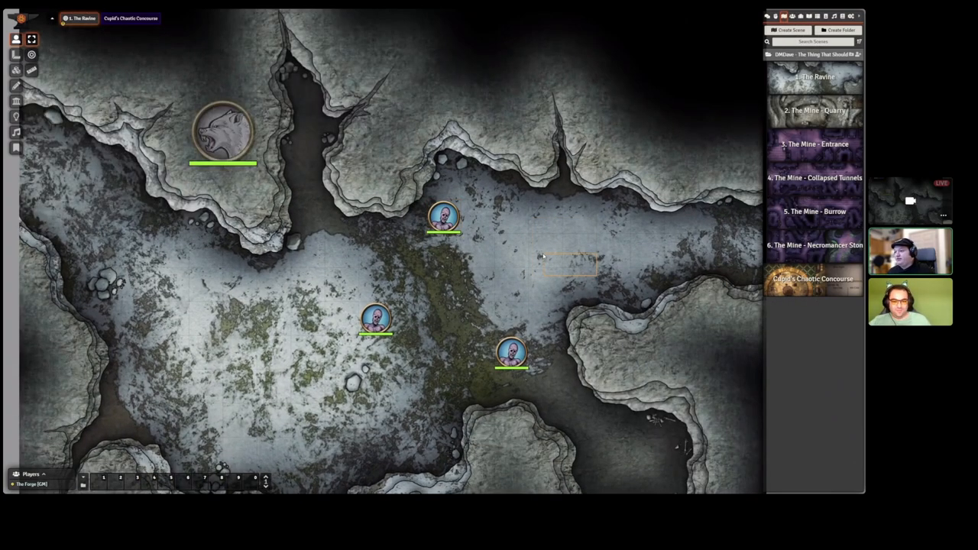
pyautogui.click(510, 352)
pyautogui.click(461, 285)
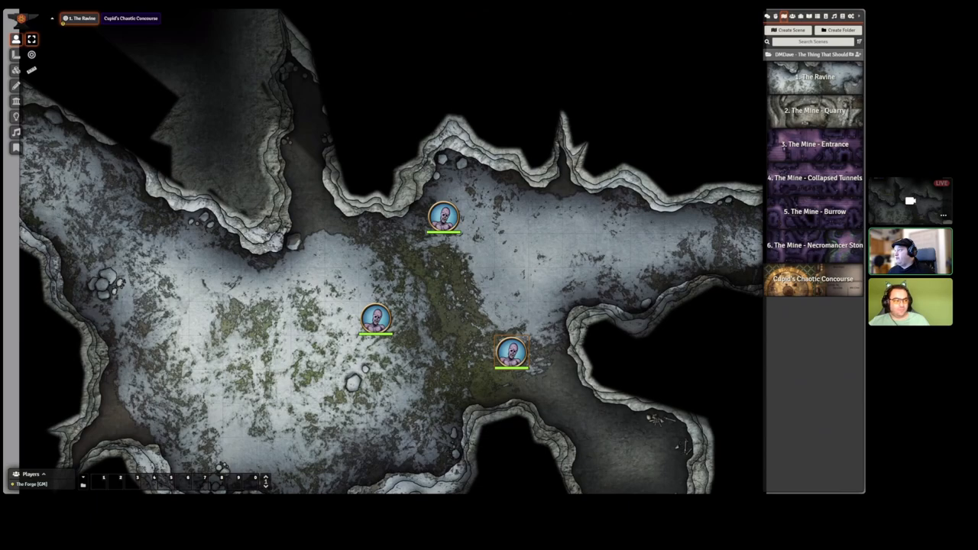
pyautogui.scroll(-1, 618, 193)
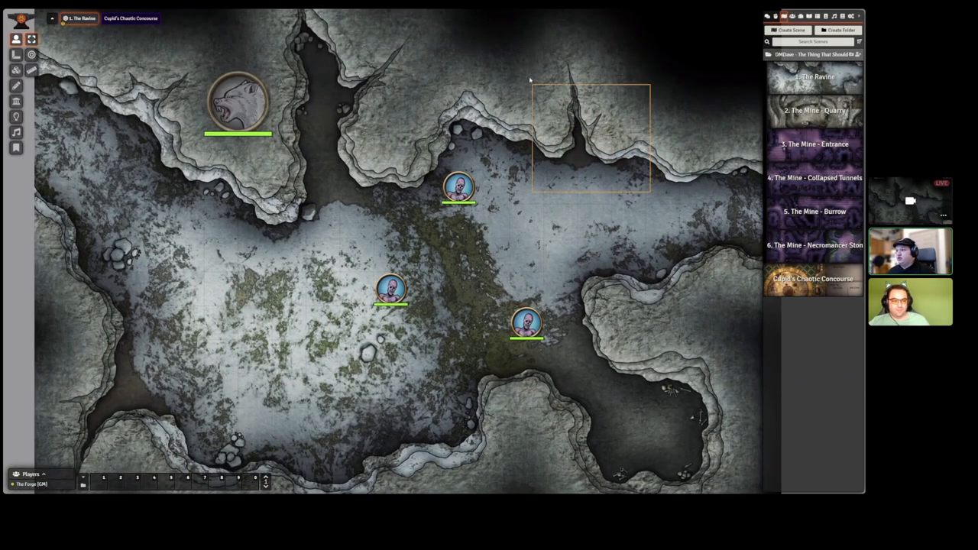
pyautogui.moveTo(519, 53); pyautogui.dragTo(650, 178)
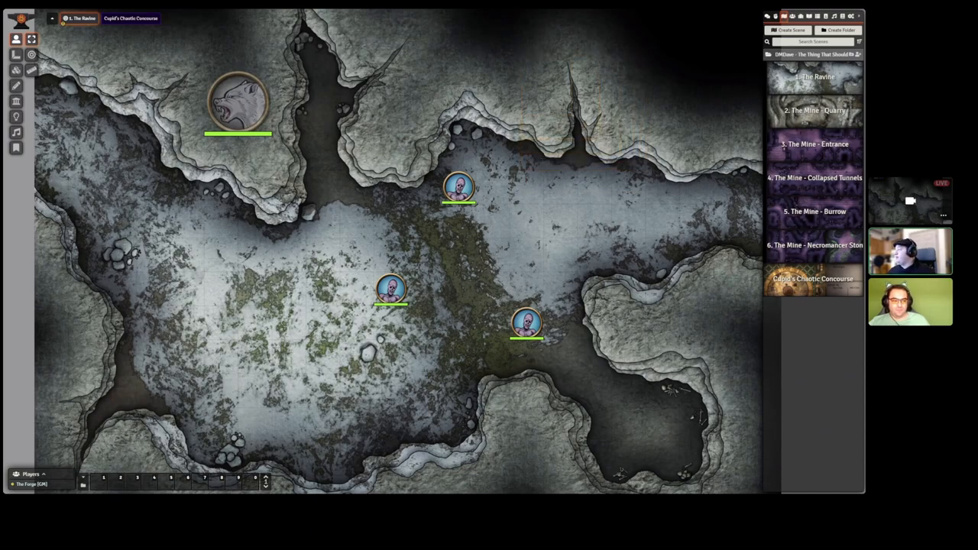
pyautogui.scroll(-1, 585, 182)
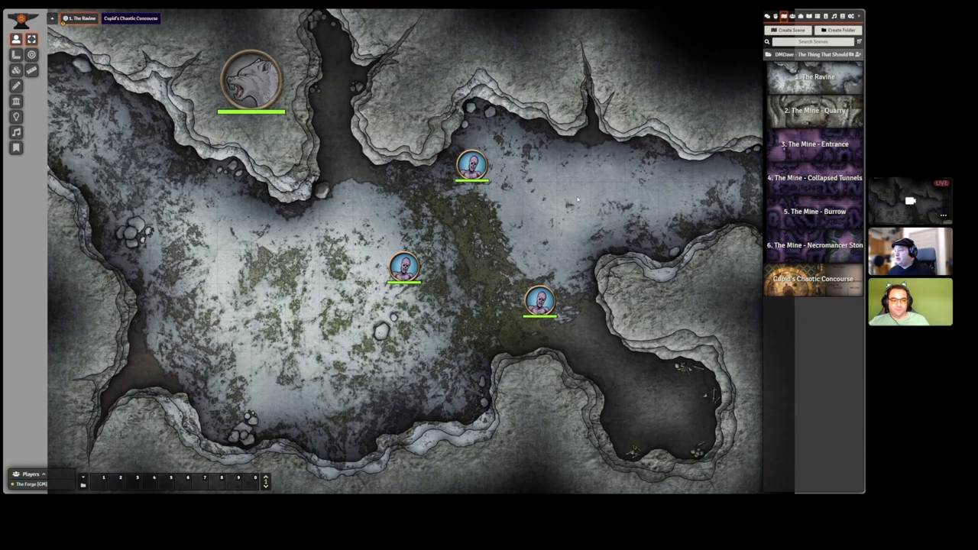
pyautogui.scroll(1, 585, 182)
pyautogui.scroll(1, 585, 182)
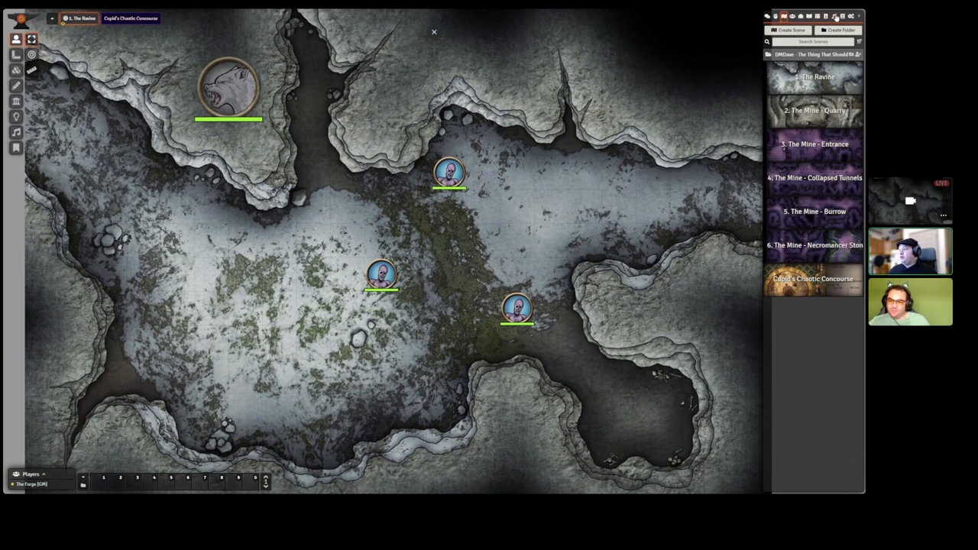
# - Show the playlists directory with its long list of ambience tracks beside the ravine map
pyautogui.click(834, 16)
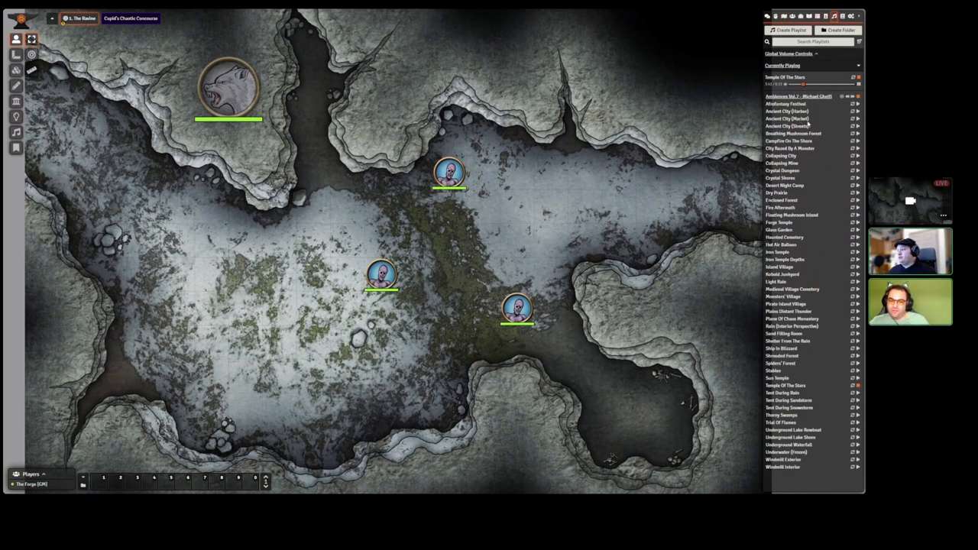
pyautogui.scroll(-1, 688, 142)
pyautogui.scroll(-1, 650, 189)
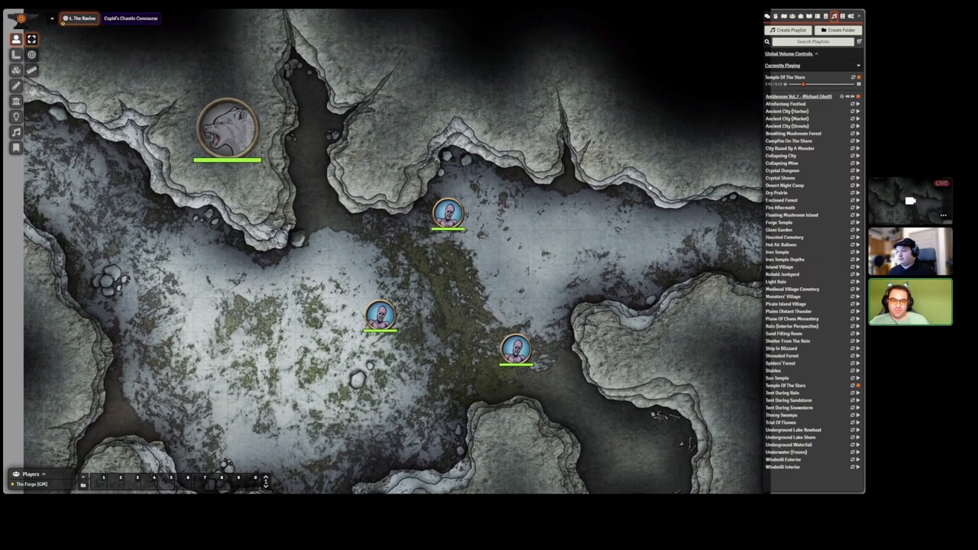
pyautogui.scroll(-1, 647, 191)
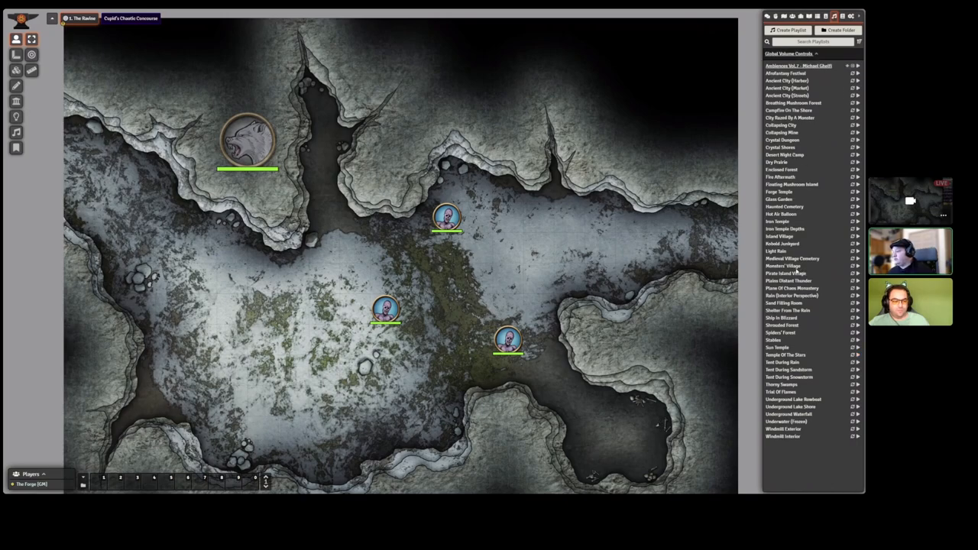
# - Start the Plane Of Chaos Monastery ambience and pan around the revealed ravine map
pyautogui.click(857, 288)
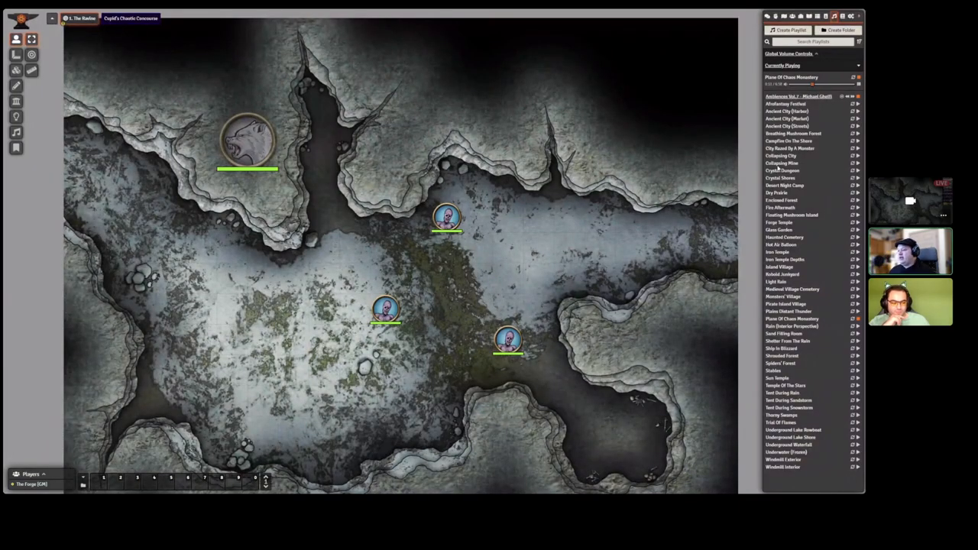
pyautogui.moveTo(512, 85)
pyautogui.mouseDown()
pyautogui.moveTo(596, 208)
pyautogui.moveTo(513, 115)
pyautogui.mouseUp()
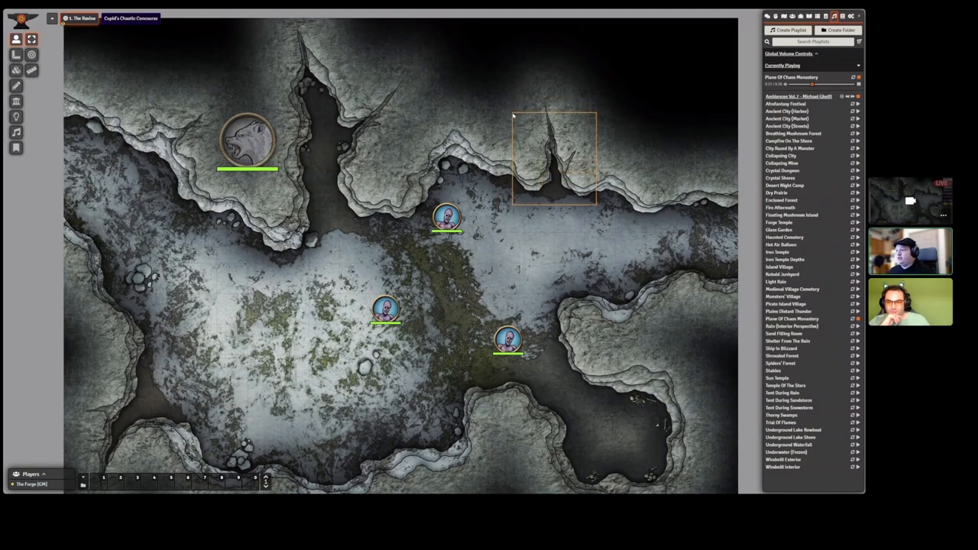
pyautogui.moveTo(604, 208)
pyautogui.mouseDown()
pyautogui.moveTo(500, 153)
pyautogui.moveTo(511, 111)
pyautogui.moveTo(526, 142)
pyautogui.mouseUp()
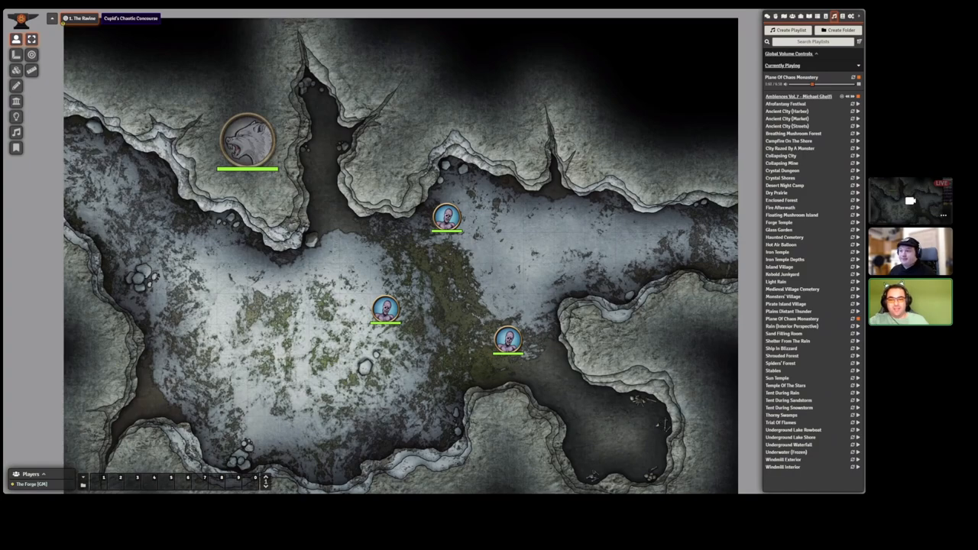
pyautogui.moveTo(620, 144); pyautogui.dragTo(582, 148)
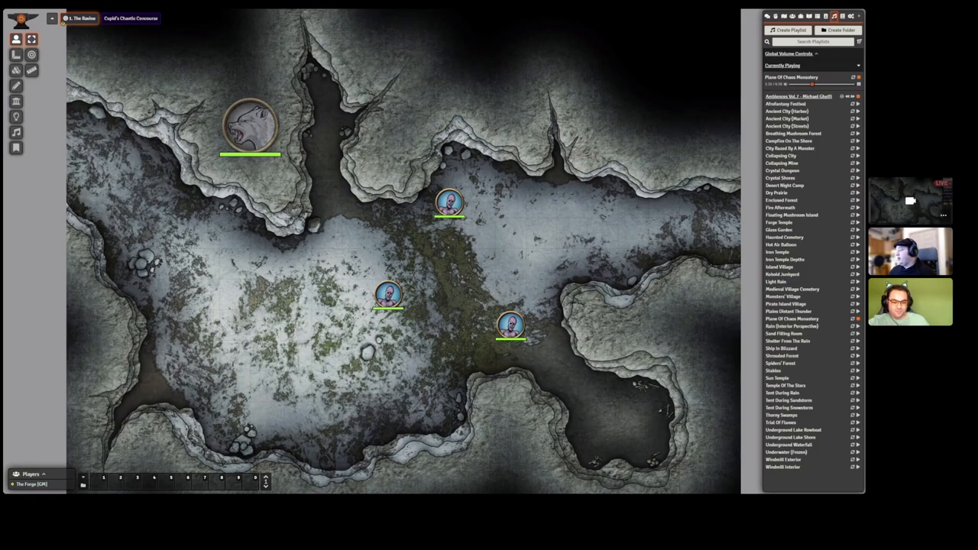
pyautogui.moveTo(600, 205); pyautogui.dragTo(591, 231)
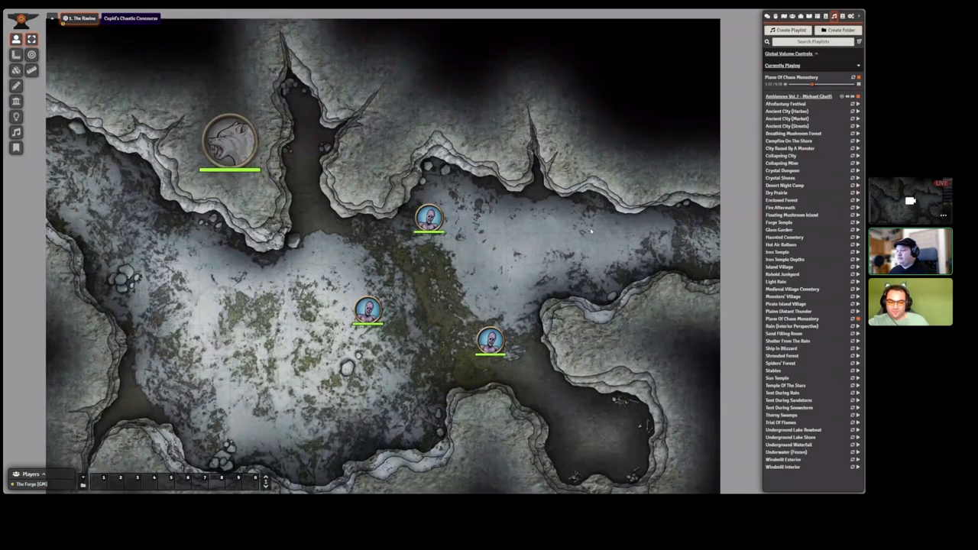
pyautogui.moveTo(474, 96); pyautogui.dragTo(616, 225)
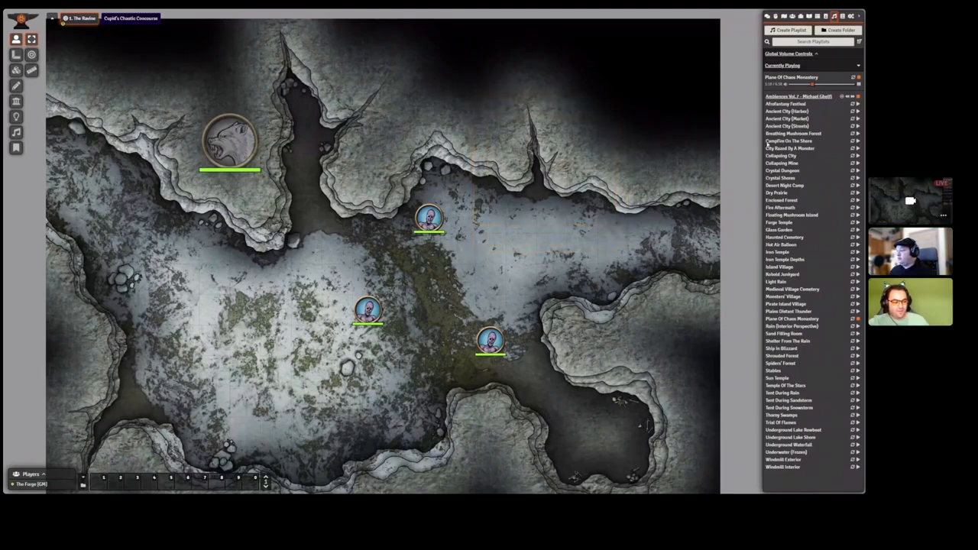
# - Stop Plane Of Chaos Monastery, play Ancient City (Market), and switch to the Cupid's Chaotic Concourse scene
pyautogui.click(859, 77)
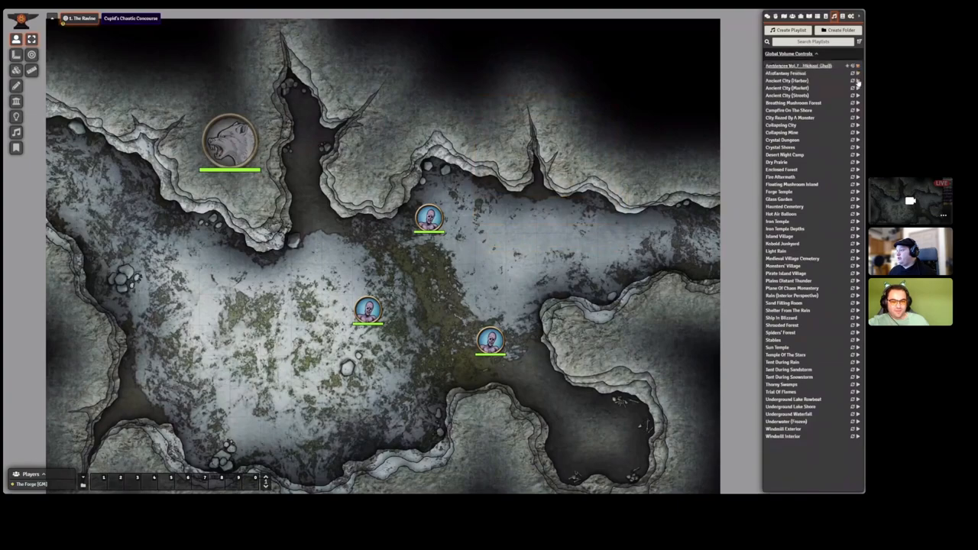
pyautogui.moveTo(699, 135); pyautogui.dragTo(691, 157)
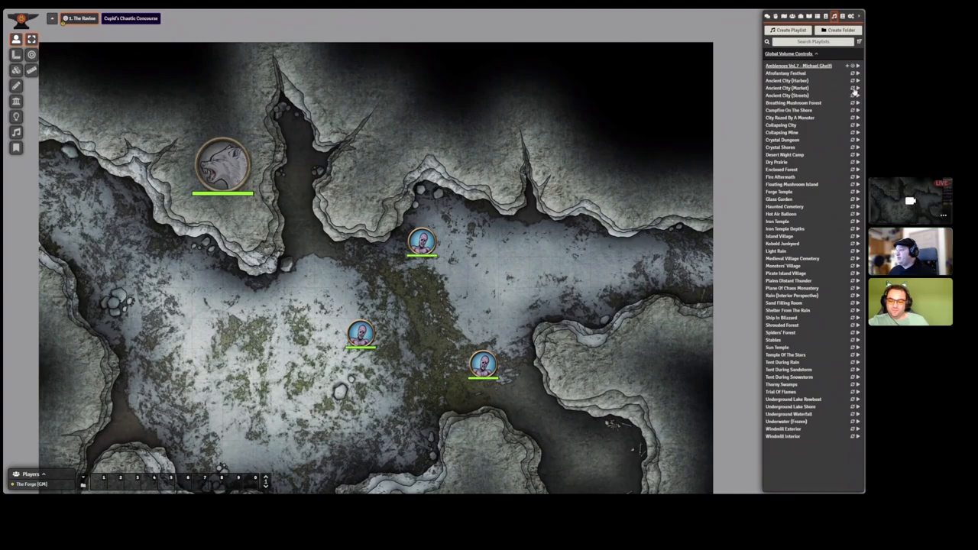
pyautogui.click(857, 88)
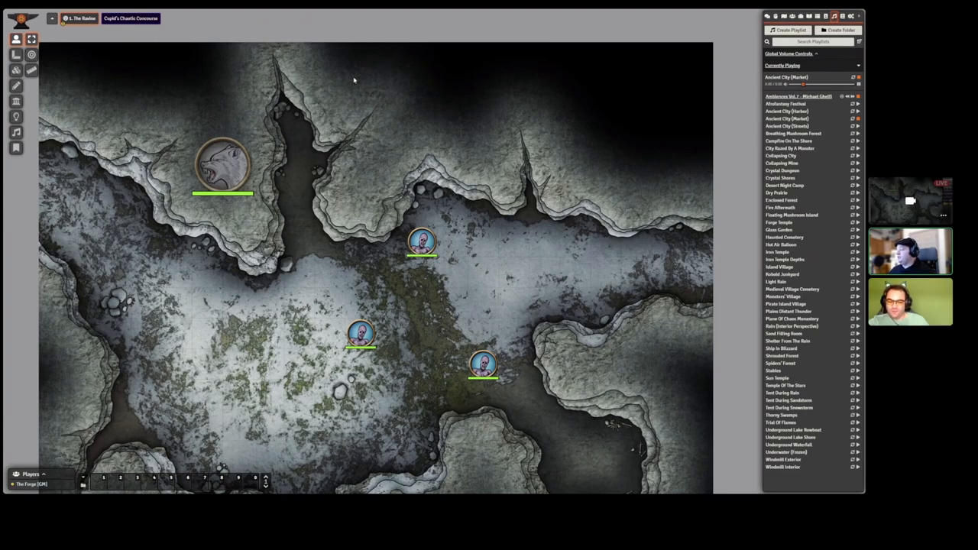
pyautogui.click(130, 18)
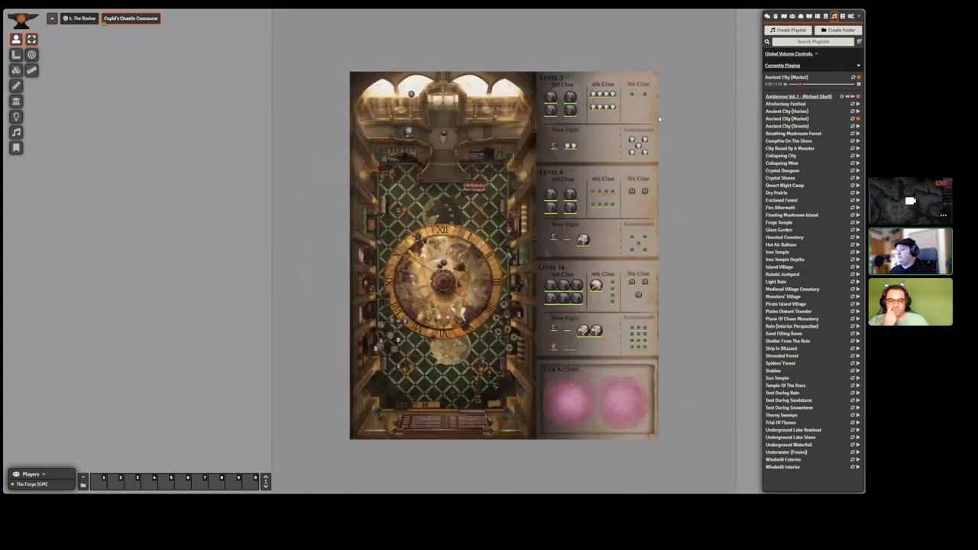
pyautogui.scroll(3, 555, 168)
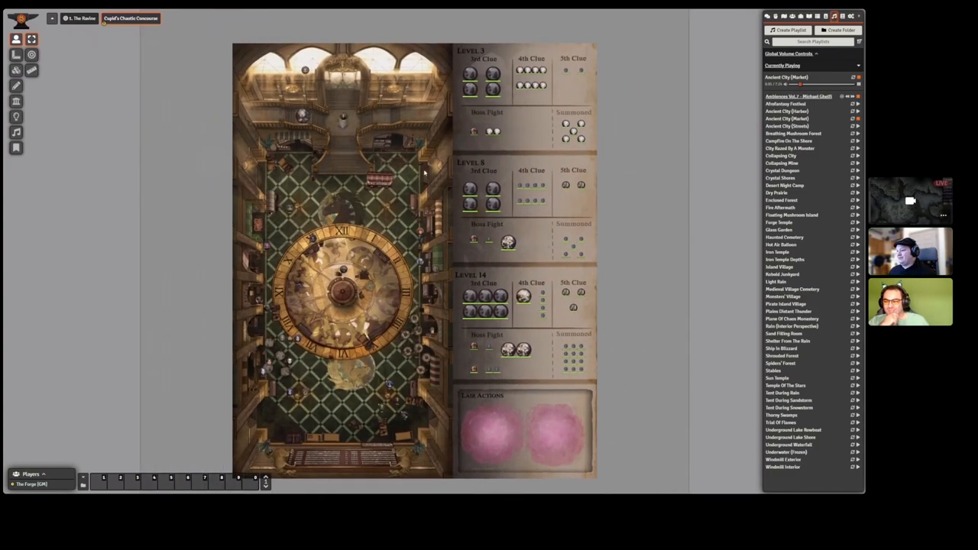
# - Recentre the concourse map on its Level 3, 8 and 14 encounter panels with the scenes list beside it
pyautogui.moveTo(556, 168)
pyautogui.mouseDown()
pyautogui.moveTo(417, 175)
pyautogui.moveTo(439, 175)
pyautogui.mouseUp()
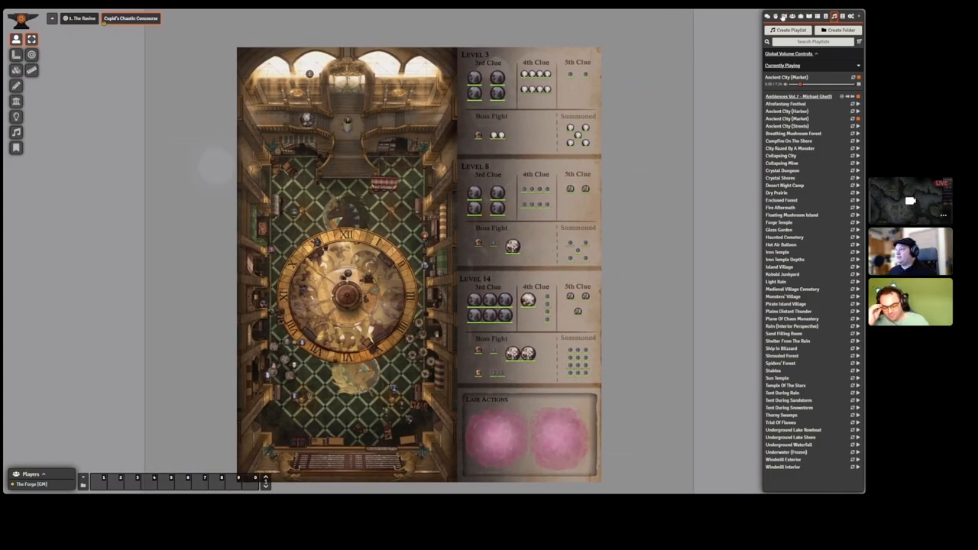
pyautogui.click(784, 16)
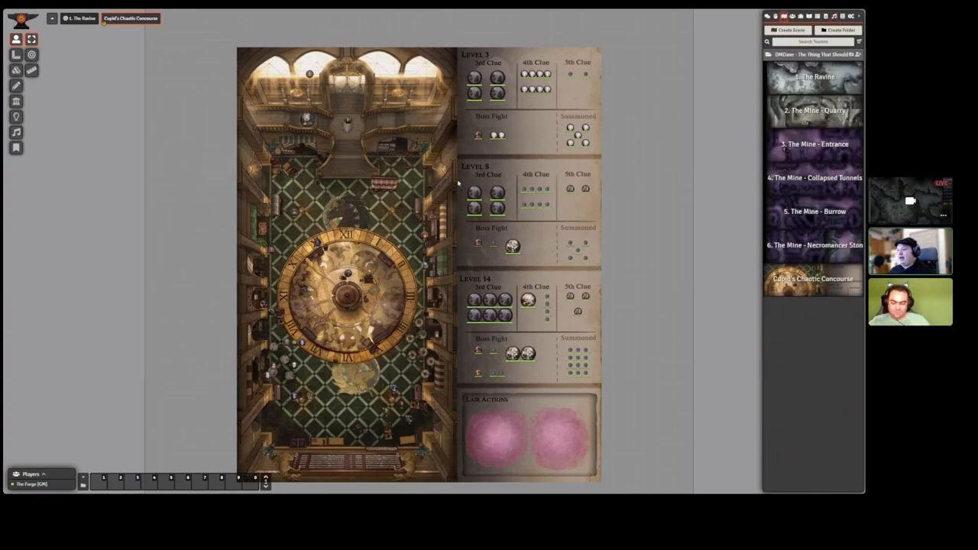
pyautogui.scroll(1, 474, 214)
pyautogui.moveTo(474, 200); pyautogui.dragTo(531, 220)
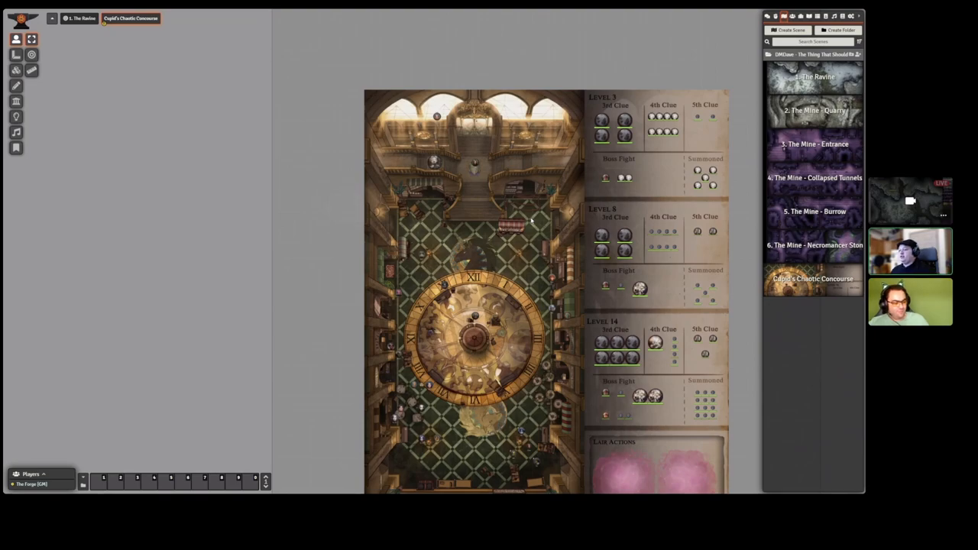
pyautogui.scroll(3, 533, 220)
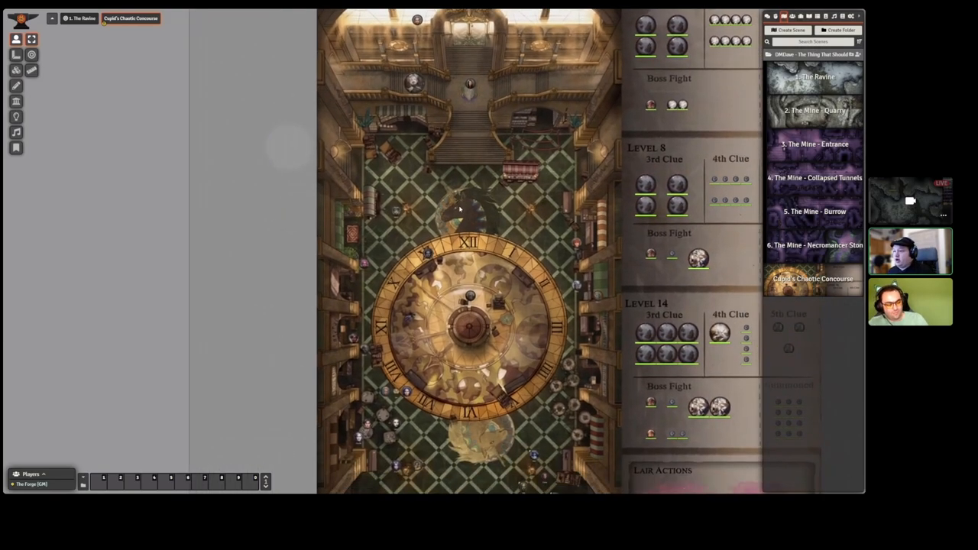
pyautogui.scroll(3, 454, 205)
pyautogui.scroll(3, 454, 204)
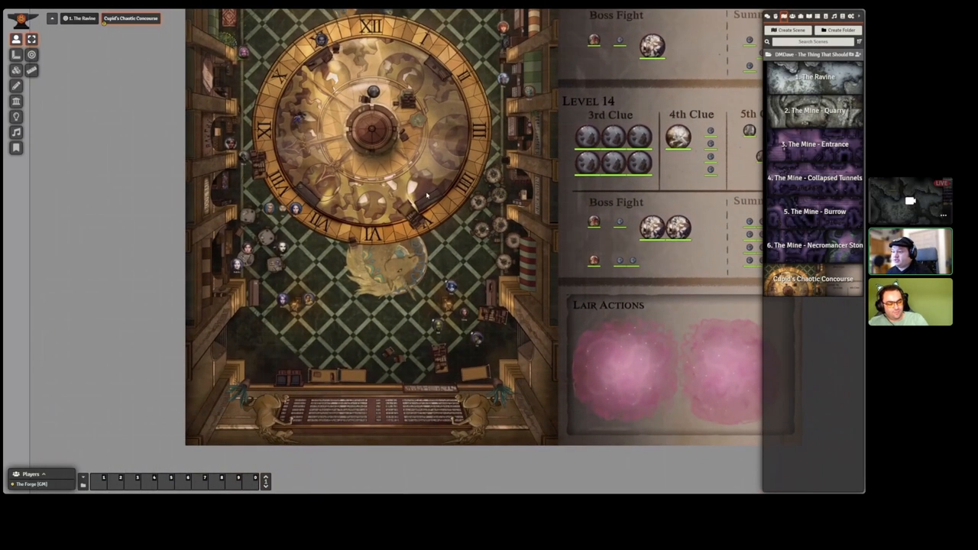
pyautogui.scroll(2, 428, 194)
pyautogui.scroll(2, 451, 222)
pyautogui.scroll(2, 469, 250)
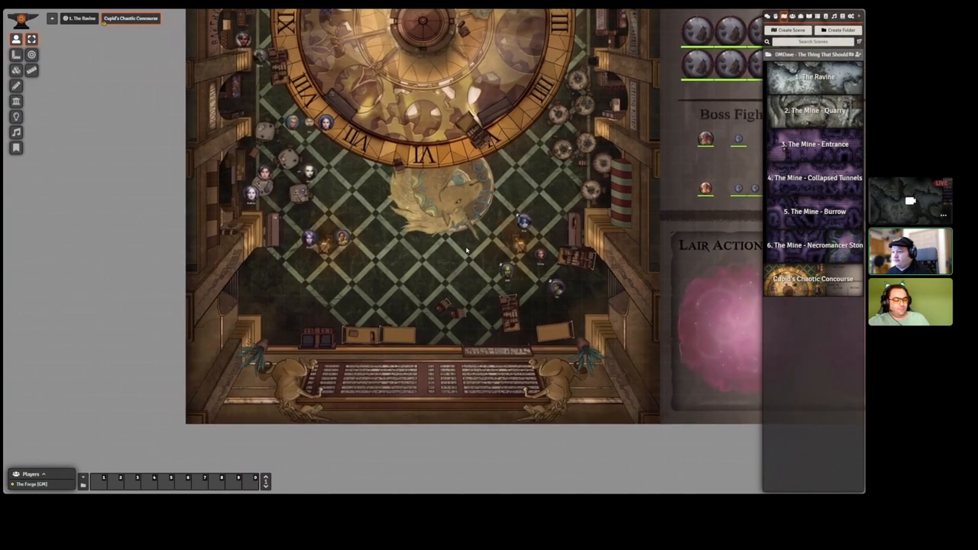
pyautogui.scroll(2, 468, 250)
pyautogui.scroll(2, 459, 267)
pyautogui.scroll(2, 431, 300)
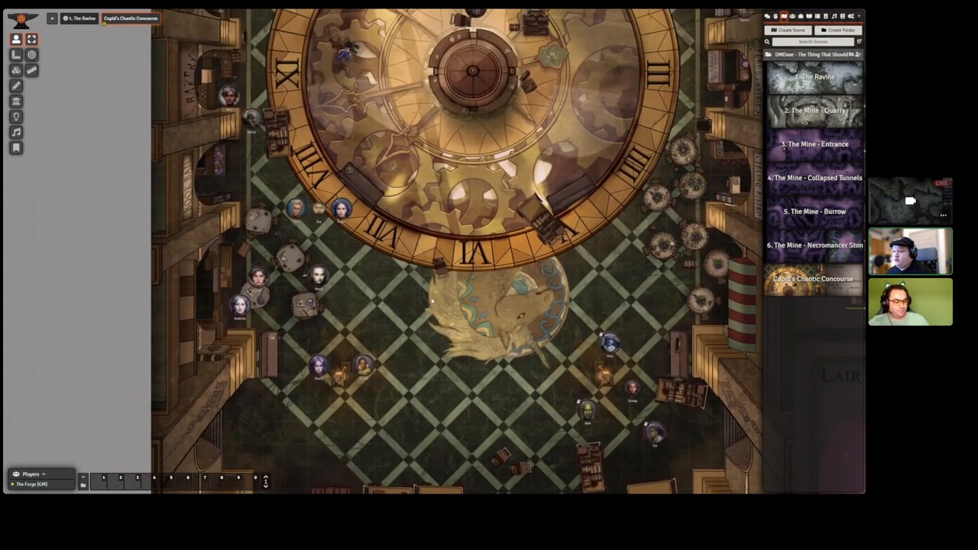
pyautogui.moveTo(430, 299); pyautogui.dragTo(466, 336)
pyautogui.moveTo(397, 191)
pyautogui.mouseDown()
pyautogui.moveTo(423, 212)
pyautogui.moveTo(463, 302)
pyautogui.mouseUp()
pyautogui.scroll(3, 463, 302)
pyautogui.scroll(3, 459, 295)
pyautogui.scroll(1, 455, 287)
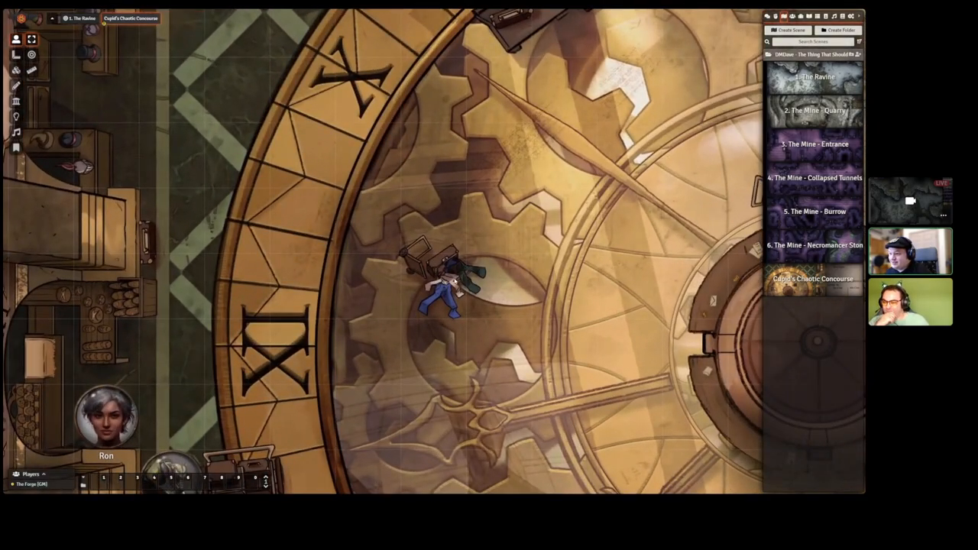
pyautogui.scroll(-5, 455, 286)
pyautogui.moveTo(455, 287)
pyautogui.mouseDown()
pyautogui.moveTo(444, 221)
pyautogui.moveTo(439, 321)
pyautogui.mouseUp()
pyautogui.scroll(-3, 445, 222)
pyautogui.moveTo(440, 229)
pyautogui.mouseDown()
pyautogui.moveTo(434, 306)
pyautogui.moveTo(428, 262)
pyautogui.moveTo(432, 312)
pyautogui.mouseUp()
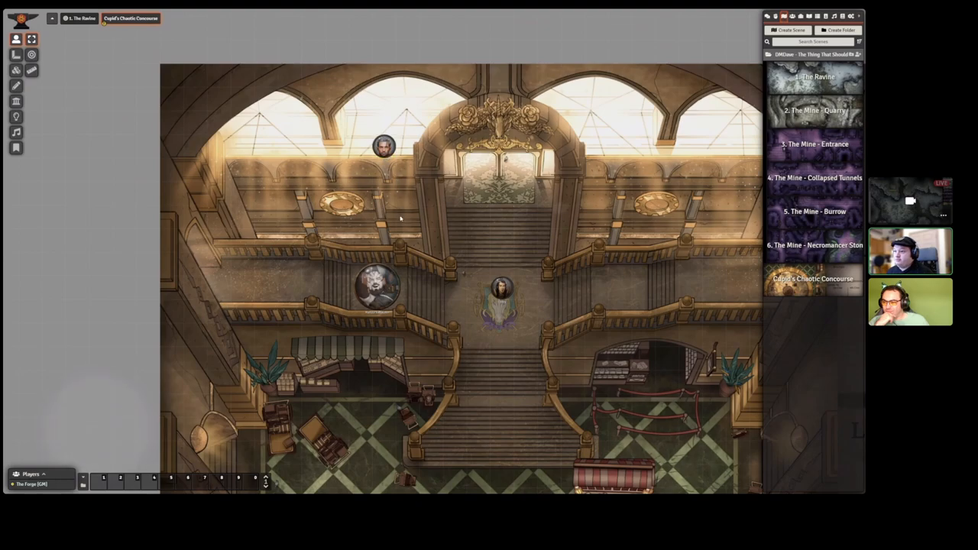
pyautogui.moveTo(405, 186)
pyautogui.mouseDown()
pyautogui.moveTo(384, 211)
pyautogui.moveTo(367, 152)
pyautogui.mouseUp()
pyautogui.moveTo(384, 229); pyautogui.dragTo(336, 176)
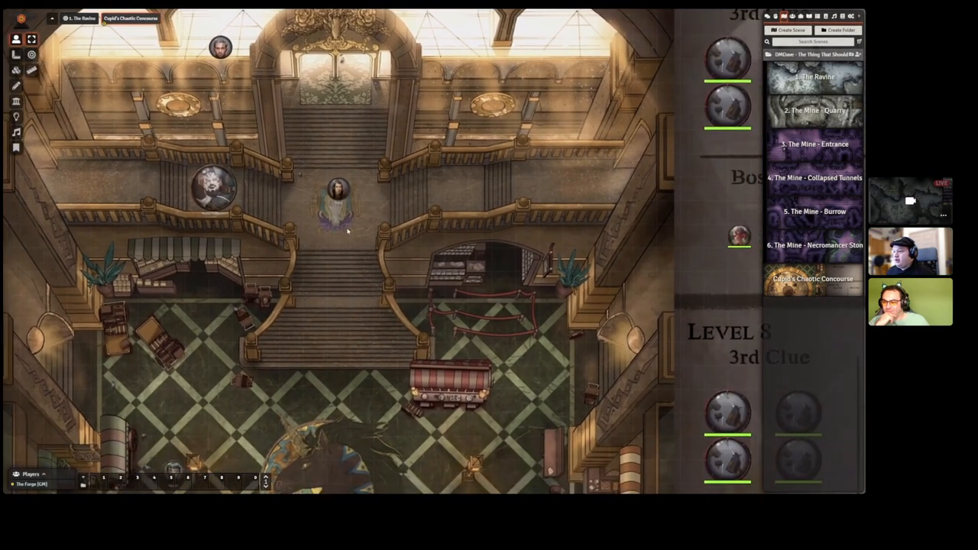
pyautogui.moveTo(384, 253); pyautogui.dragTo(365, 207)
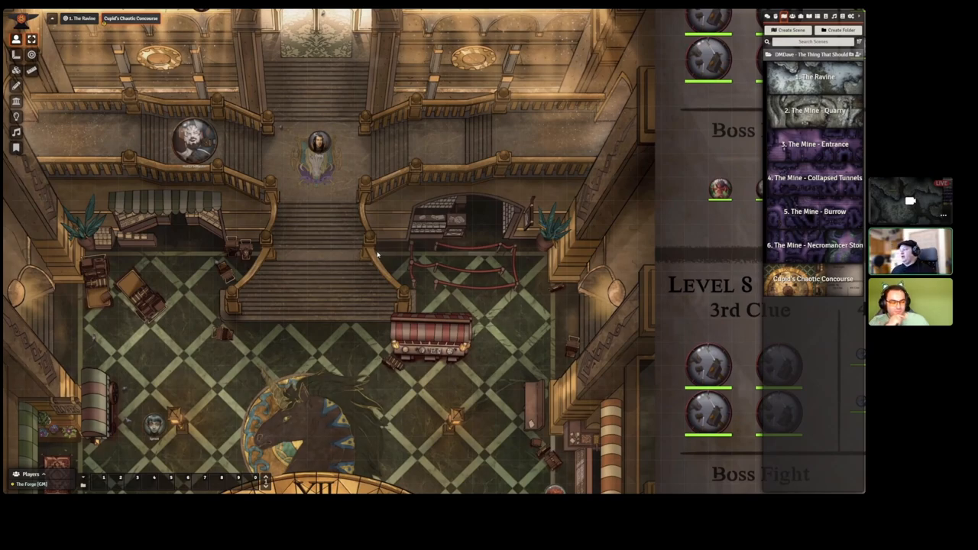
pyautogui.scroll(-1, 377, 255)
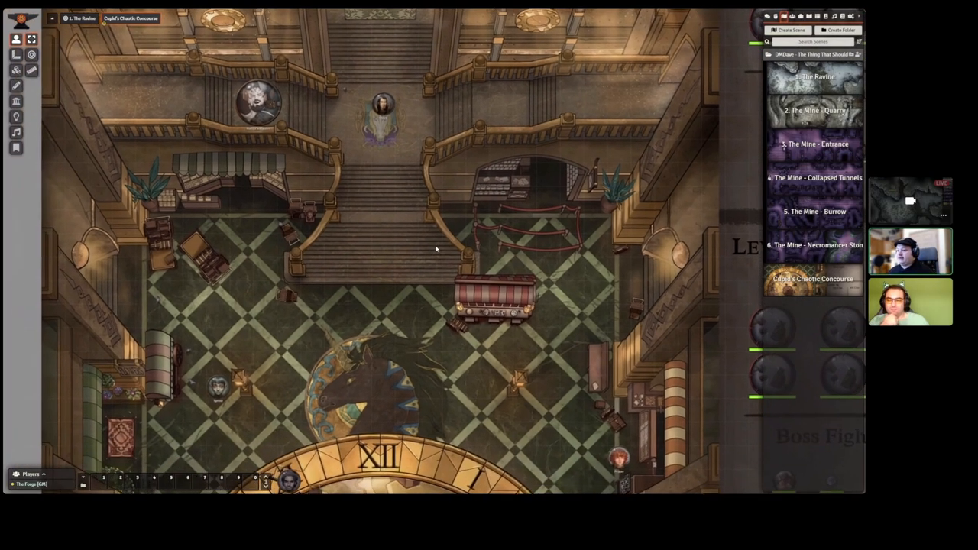
pyautogui.scroll(-1, 359, 275)
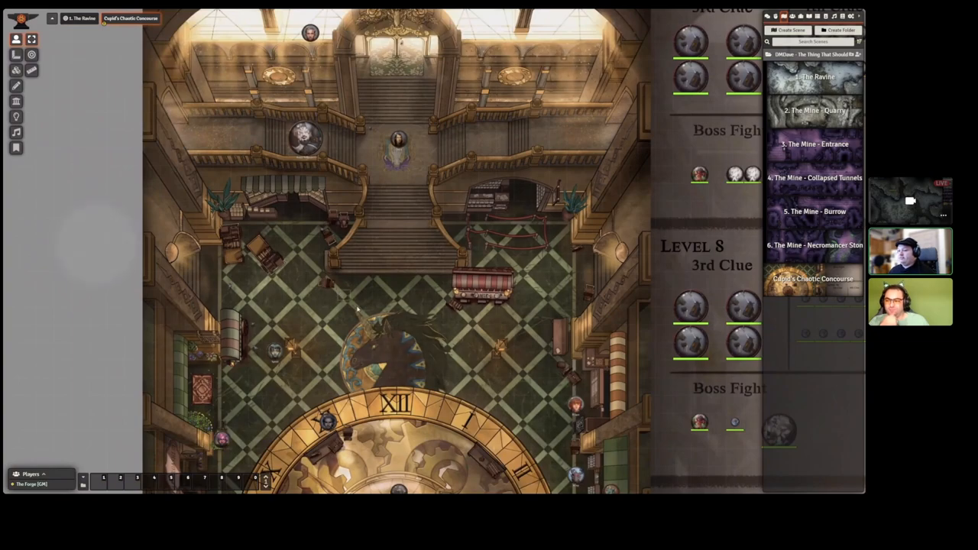
pyautogui.moveTo(338, 298)
pyautogui.mouseDown()
pyautogui.moveTo(472, 419)
pyautogui.moveTo(386, 338)
pyautogui.mouseUp()
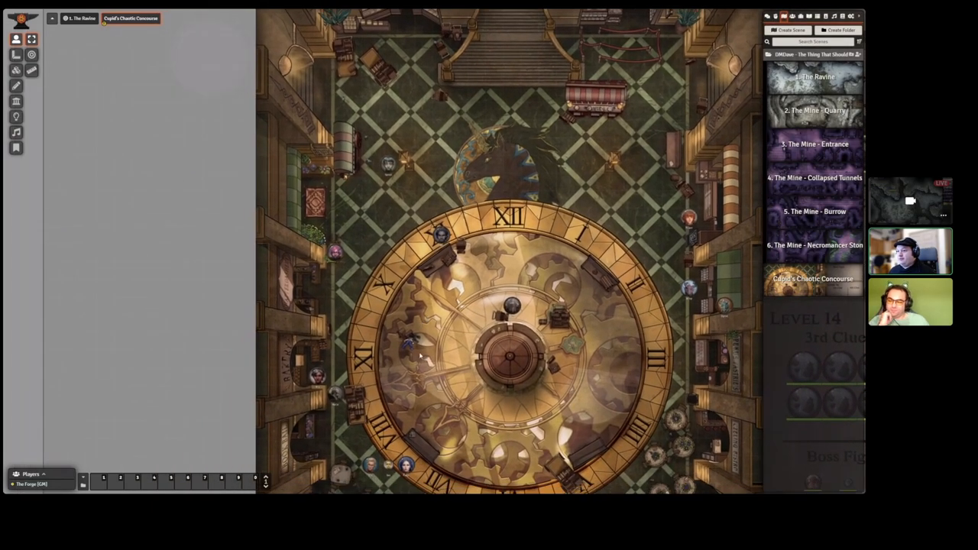
pyautogui.moveTo(420, 352)
pyautogui.mouseDown()
pyautogui.moveTo(368, 288)
pyautogui.moveTo(483, 246)
pyautogui.moveTo(432, 344)
pyautogui.moveTo(455, 363)
pyautogui.mouseUp()
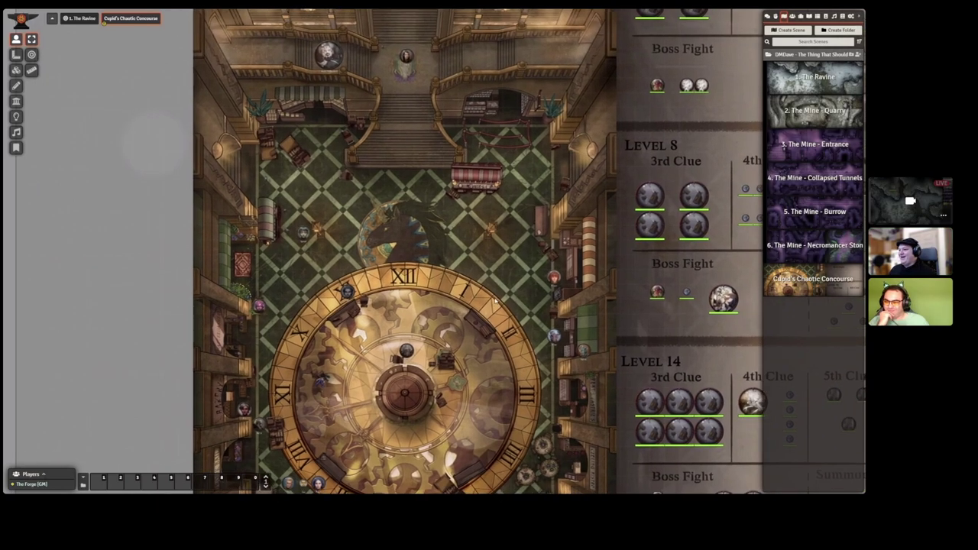
pyautogui.moveTo(545, 252)
pyautogui.mouseDown()
pyautogui.moveTo(483, 307)
pyautogui.moveTo(500, 303)
pyautogui.mouseUp()
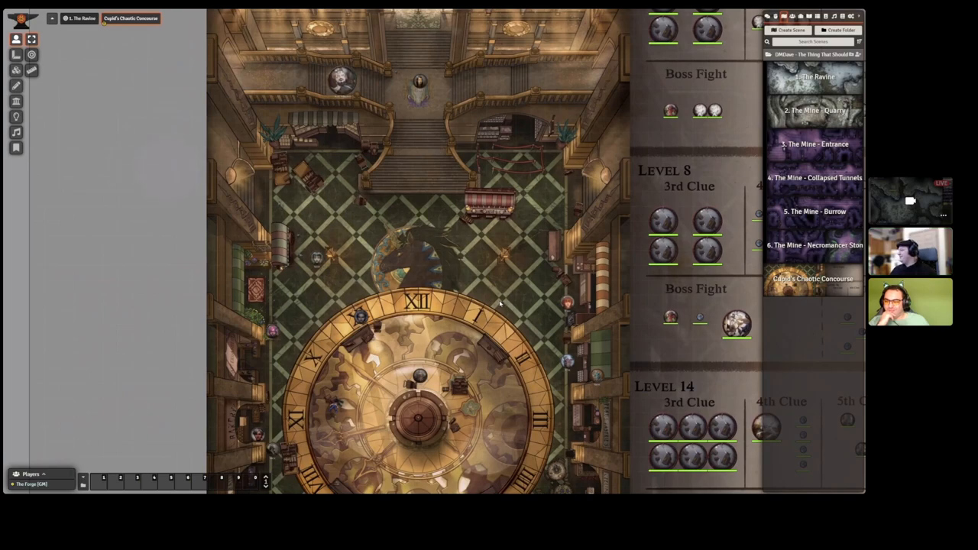
pyautogui.scroll(-3, 503, 297)
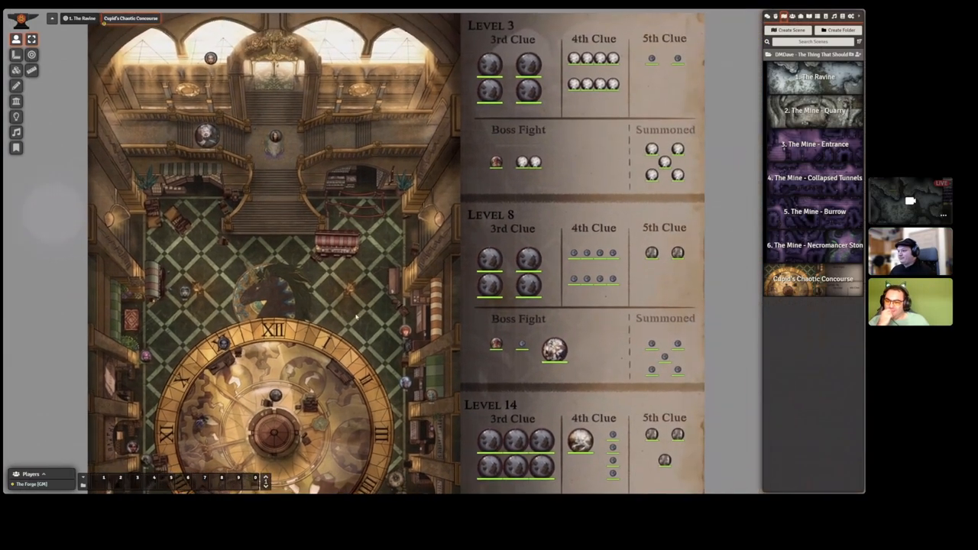
# - Pan the concourse canvas across the Level 3 and Level 8 encounter panels
pyautogui.moveTo(459, 282)
pyautogui.mouseDown()
pyautogui.moveTo(370, 306)
pyautogui.moveTo(321, 267)
pyautogui.mouseUp()
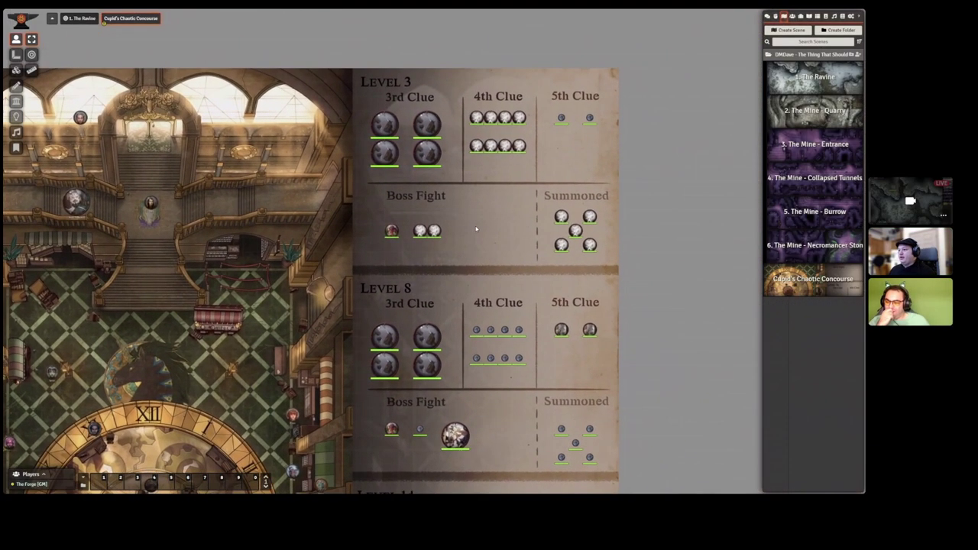
pyautogui.scroll(2, 502, 205)
pyautogui.moveTo(501, 205); pyautogui.dragTo(505, 138)
pyautogui.moveTo(504, 237); pyautogui.dragTo(497, 172)
pyautogui.scroll(-3, 426, 328)
pyautogui.moveTo(426, 230); pyautogui.dragTo(462, 257)
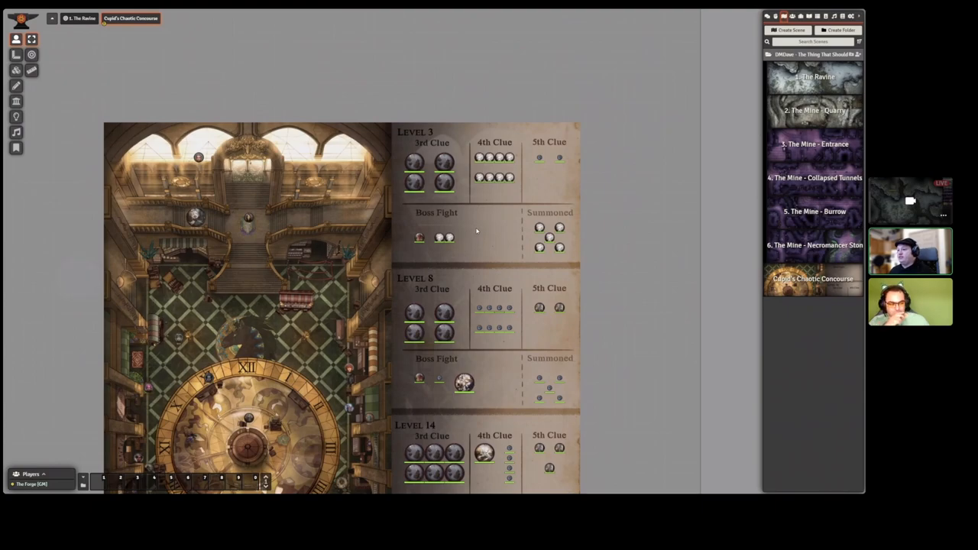
pyautogui.scroll(4, 476, 230)
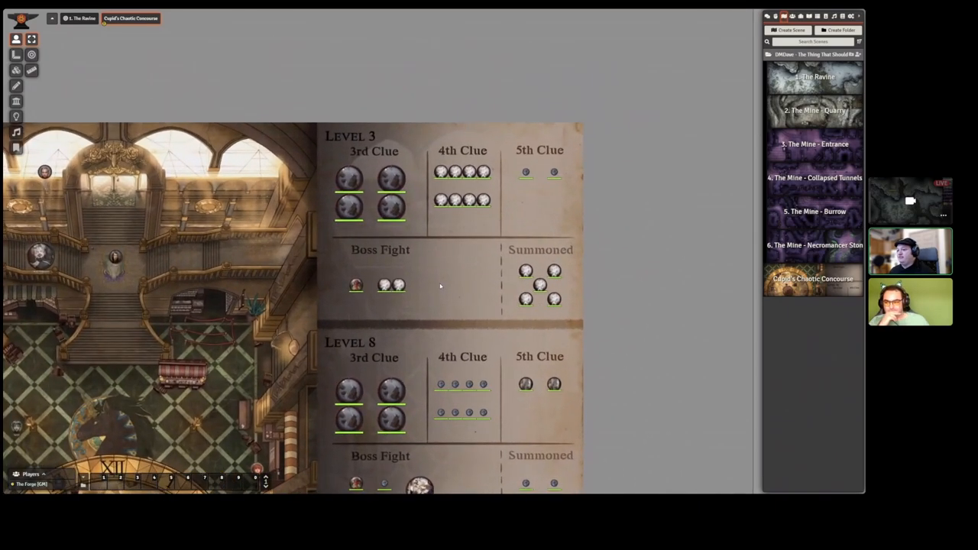
pyautogui.moveTo(441, 285); pyautogui.dragTo(429, 253)
pyautogui.moveTo(428, 383); pyautogui.dragTo(418, 238)
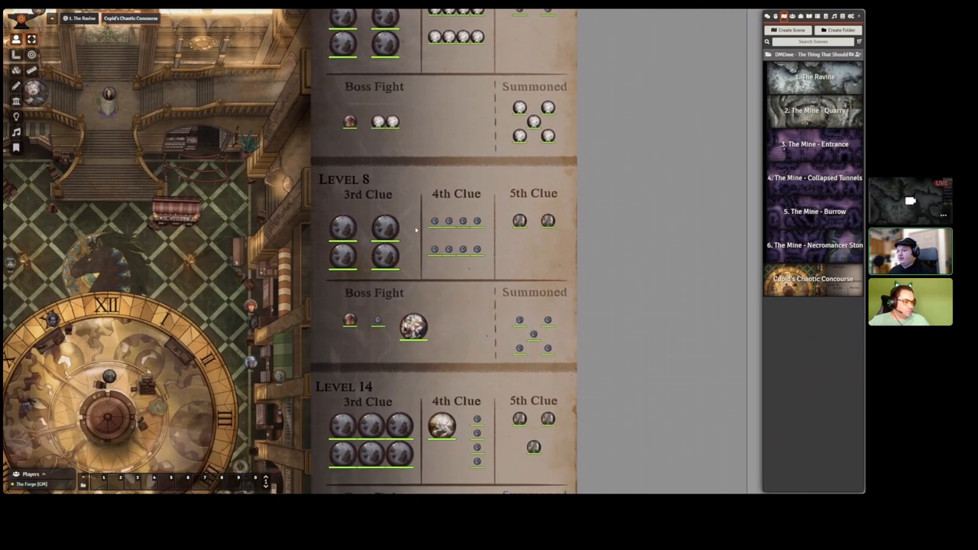
pyautogui.scroll(2, 417, 238)
pyautogui.scroll(2, 428, 240)
pyautogui.scroll(1, 448, 242)
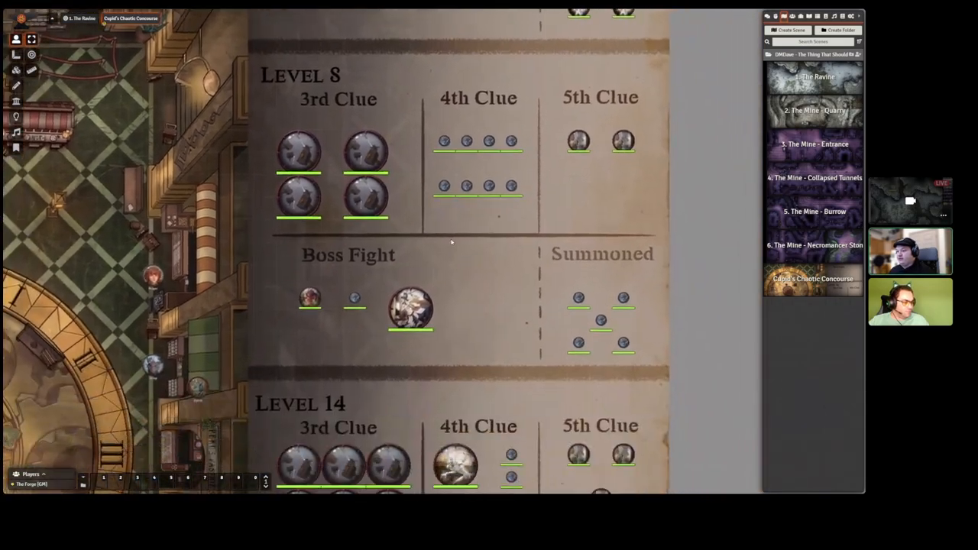
pyautogui.scroll(2, 451, 241)
pyautogui.scroll(2, 459, 268)
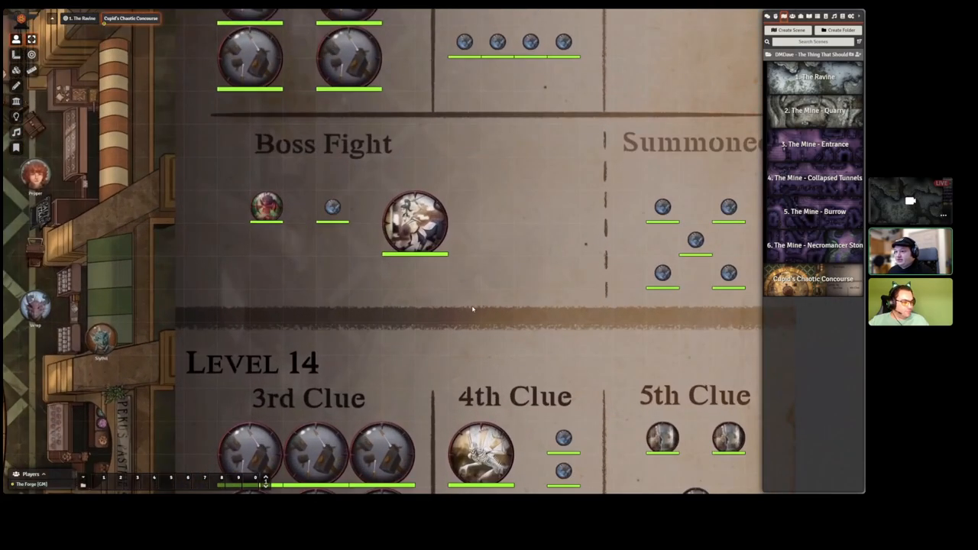
# - Bring the Level 14 encounters into view and switch the sidebar to the Actors directory
pyautogui.moveTo(475, 303); pyautogui.dragTo(458, 191)
pyautogui.moveTo(459, 344)
pyautogui.mouseDown()
pyautogui.moveTo(443, 229)
pyautogui.moveTo(413, 252)
pyautogui.mouseUp()
pyautogui.moveTo(413, 321); pyautogui.dragTo(386, 266)
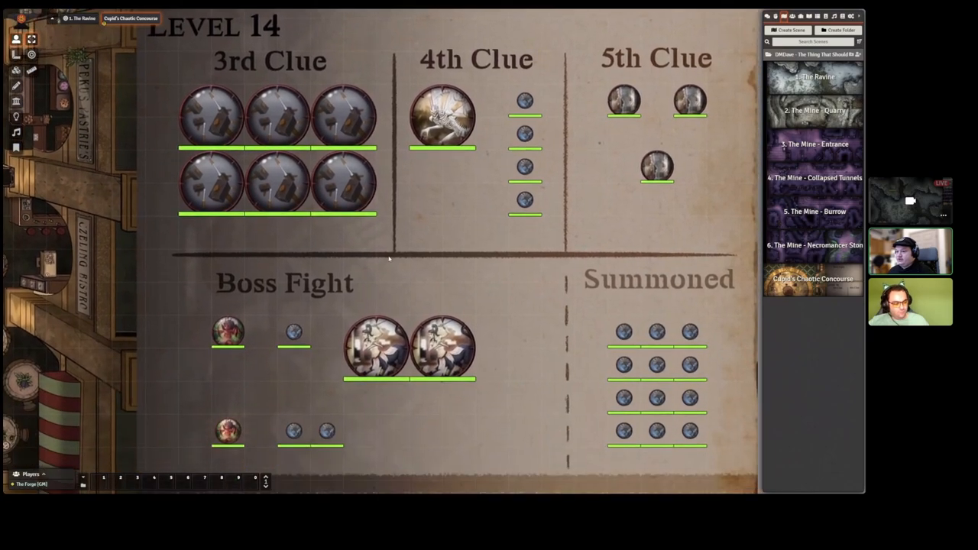
pyautogui.scroll(-2, 386, 265)
pyautogui.scroll(-3, 428, 244)
pyautogui.scroll(-2, 472, 218)
pyautogui.moveTo(472, 217); pyautogui.dragTo(459, 302)
pyautogui.click(792, 16)
pyautogui.scroll(-1, 788, 326)
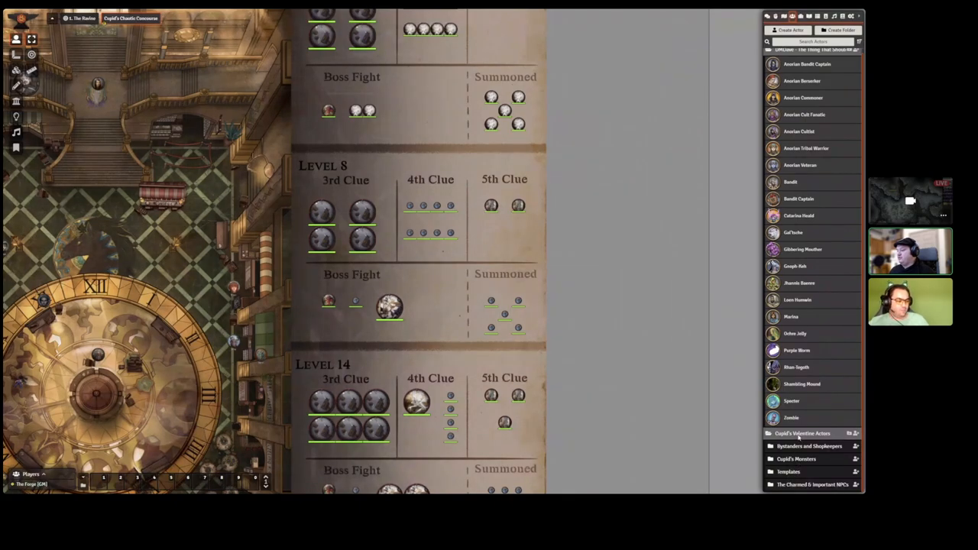
# - Collapse Cupid's Valentine Actors, check the Bone Devil's sheet, close it and frame the Boss Fight tokens
pyautogui.click(799, 447)
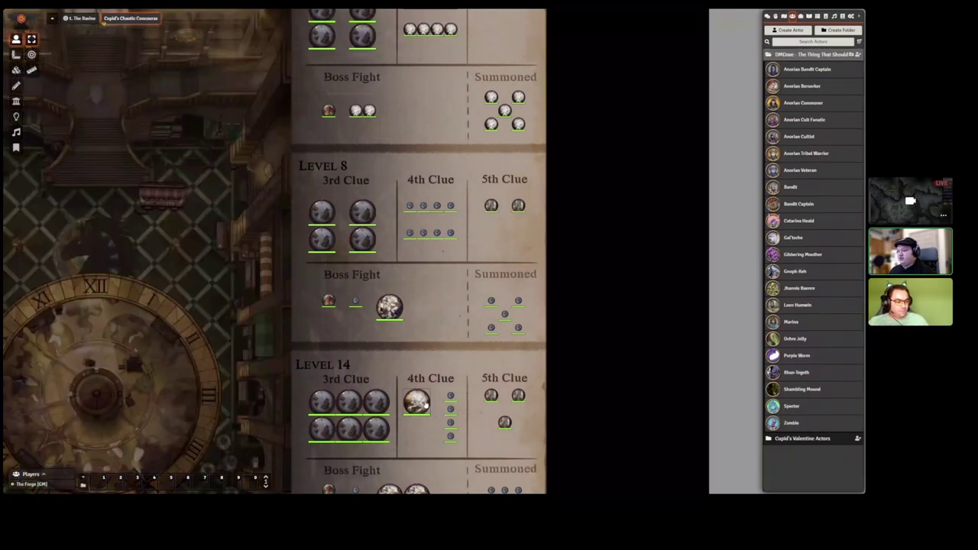
pyautogui.doubleClick(417, 401)
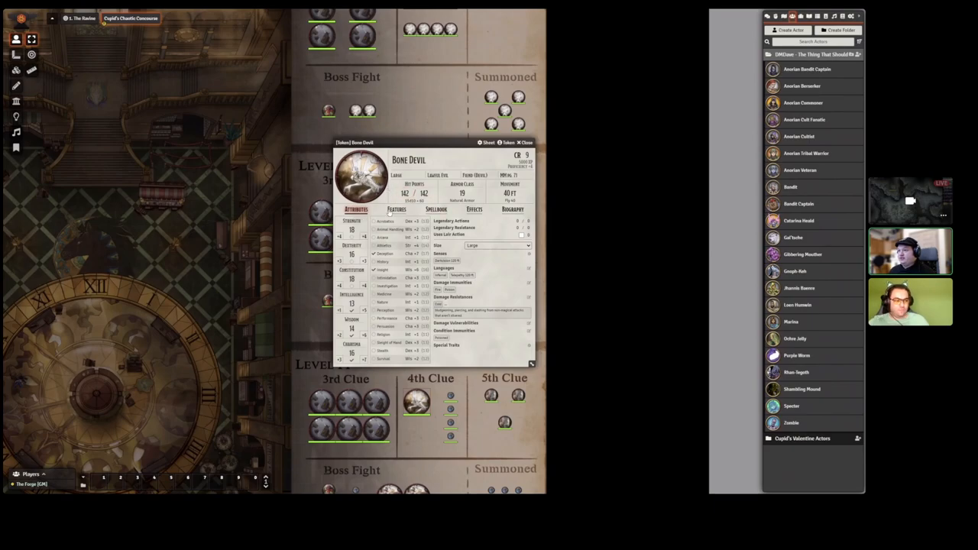
pyautogui.click(525, 142)
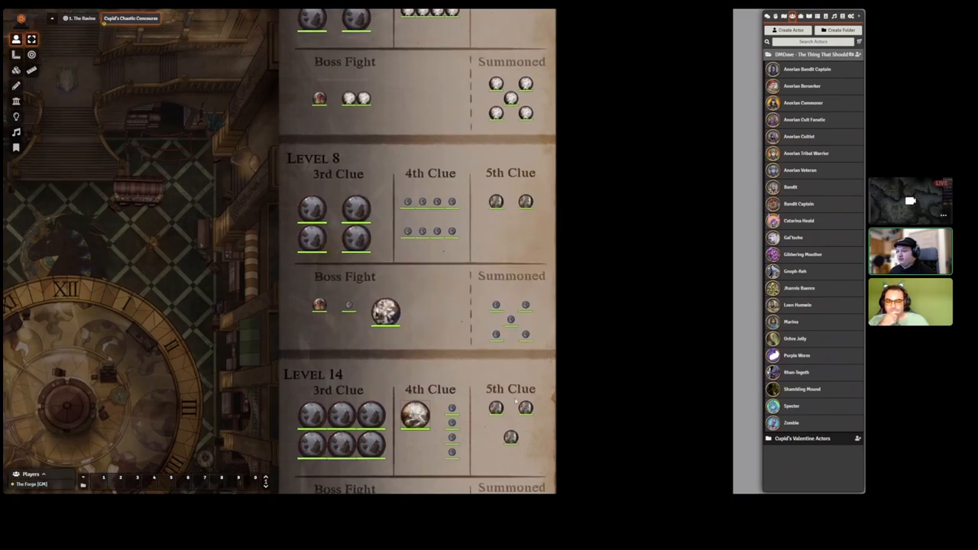
pyautogui.scroll(5, 412, 364)
pyautogui.scroll(3, 413, 363)
pyautogui.scroll(3, 413, 363)
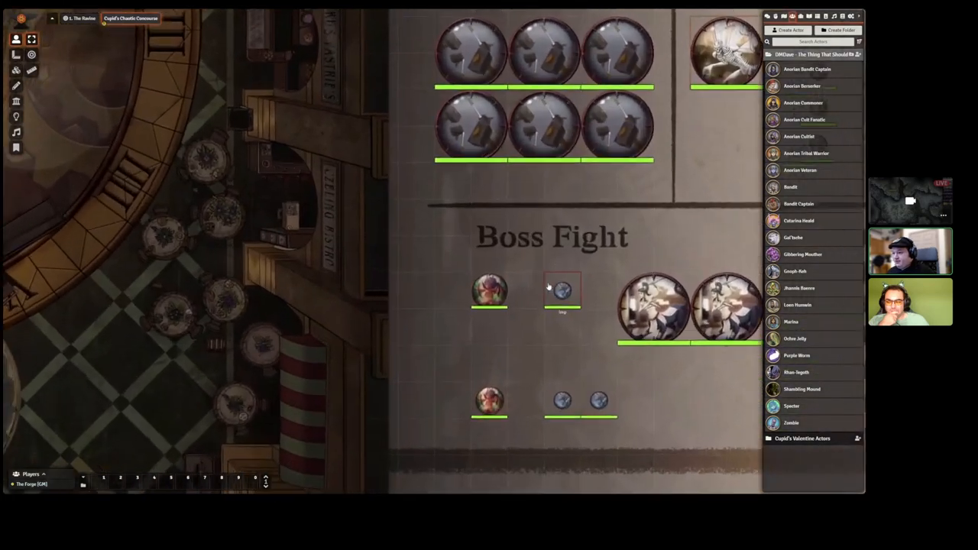
pyautogui.scroll(3, 413, 363)
pyautogui.scroll(3, 428, 321)
pyautogui.scroll(2, 474, 291)
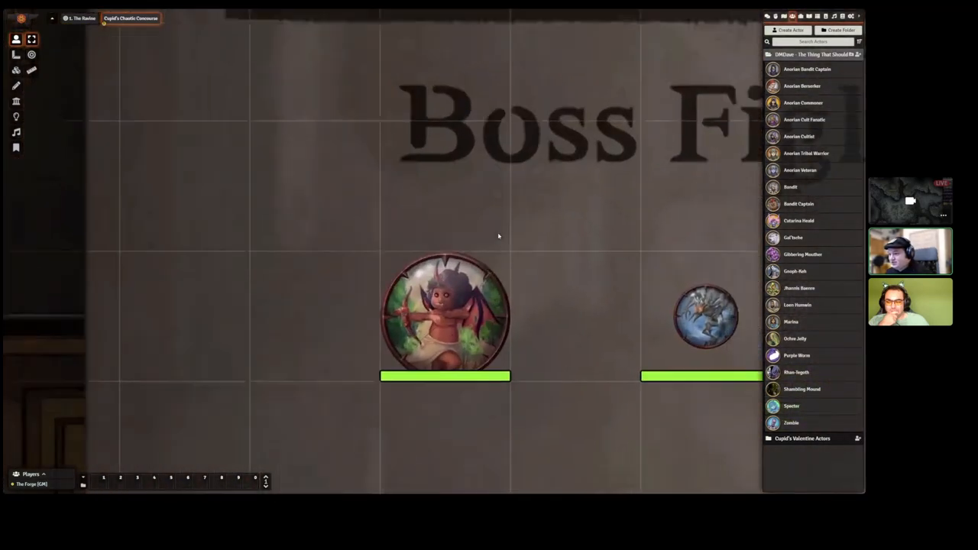
pyautogui.moveTo(513, 271); pyautogui.dragTo(546, 253)
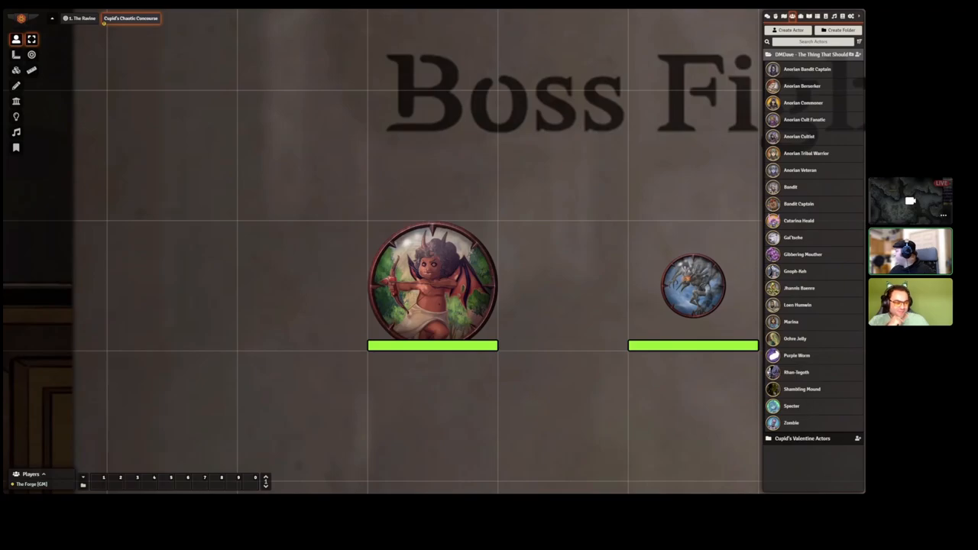
pyautogui.scroll(-2, 536, 268)
pyautogui.scroll(-2, 504, 276)
pyautogui.scroll(-1, 481, 279)
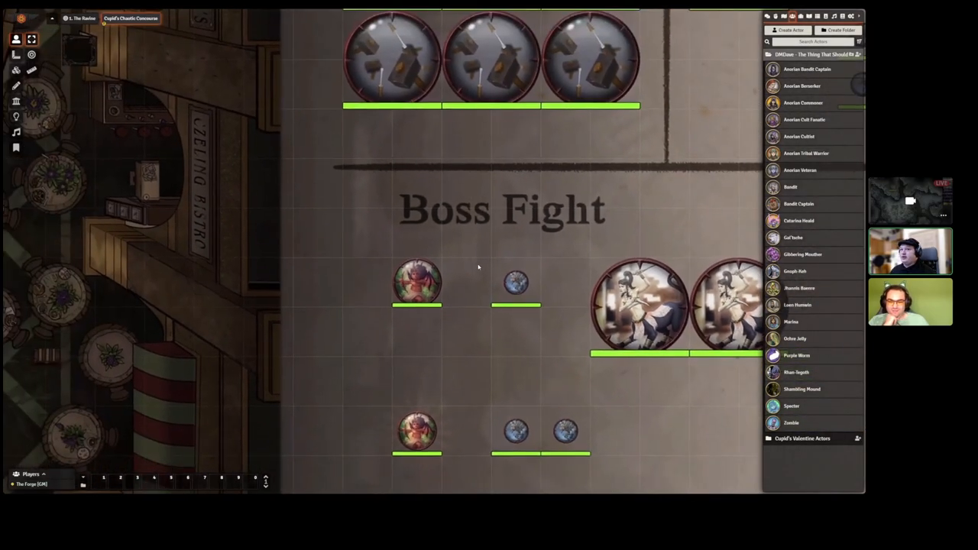
pyautogui.scroll(-1, 463, 281)
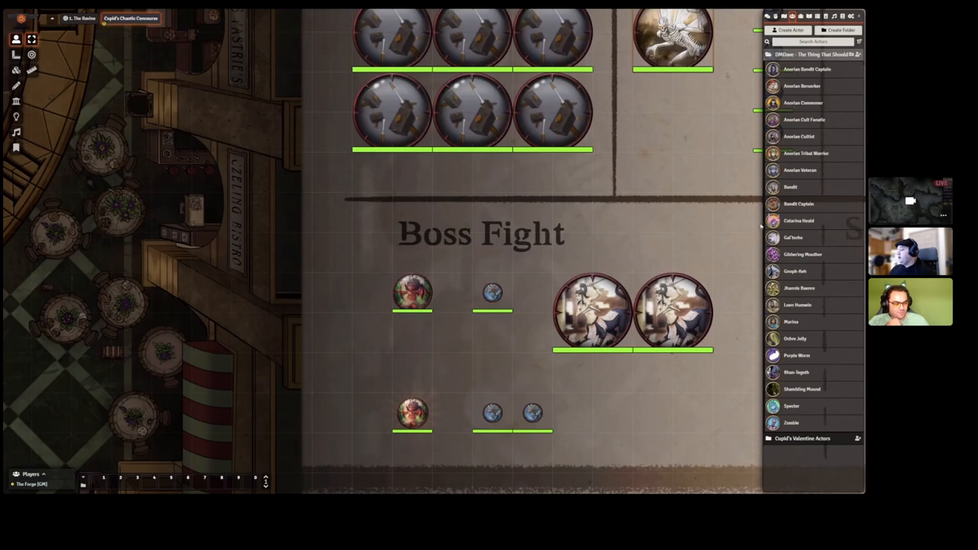
pyautogui.scroll(-5, 652, 307)
pyautogui.scroll(-4, 652, 306)
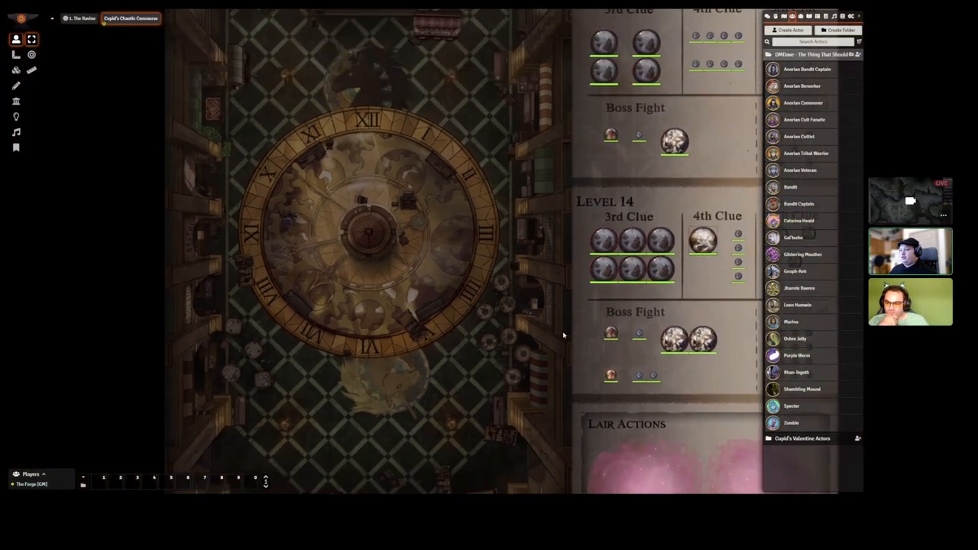
pyautogui.scroll(-3, 652, 306)
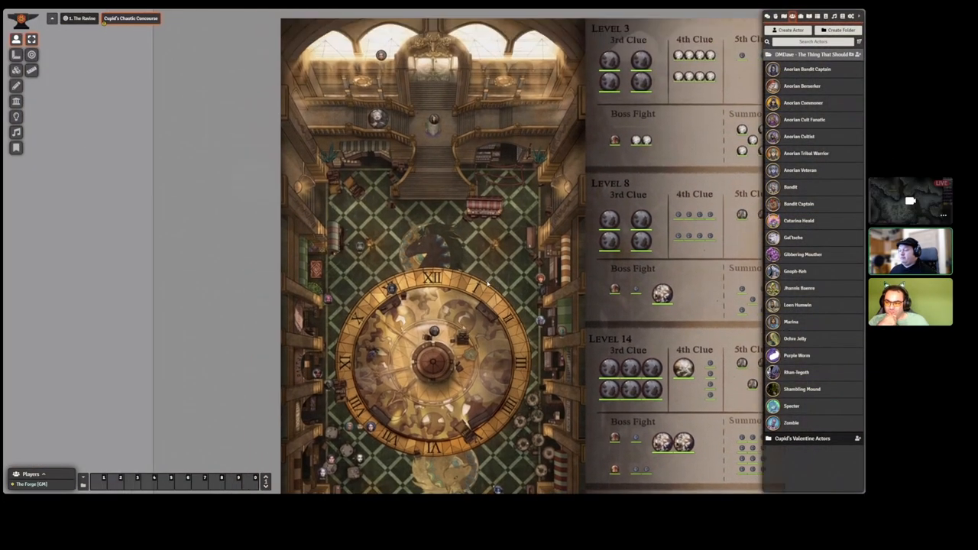
pyautogui.scroll(3, 475, 217)
pyautogui.scroll(3, 476, 217)
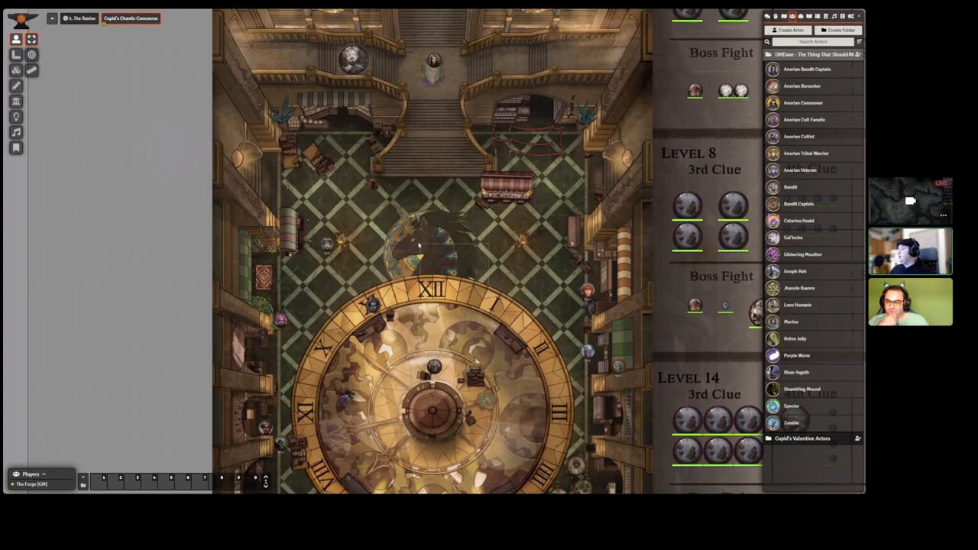
# - Toggle token vision on several concourse tokens to preview lighting, ending in a token's view
pyautogui.click(502, 313)
pyautogui.click(383, 213)
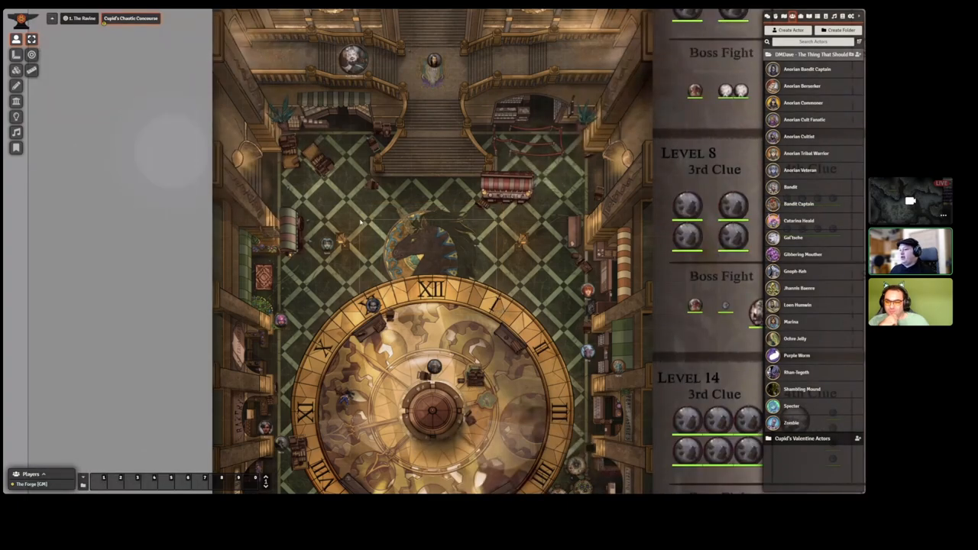
pyautogui.click(392, 222)
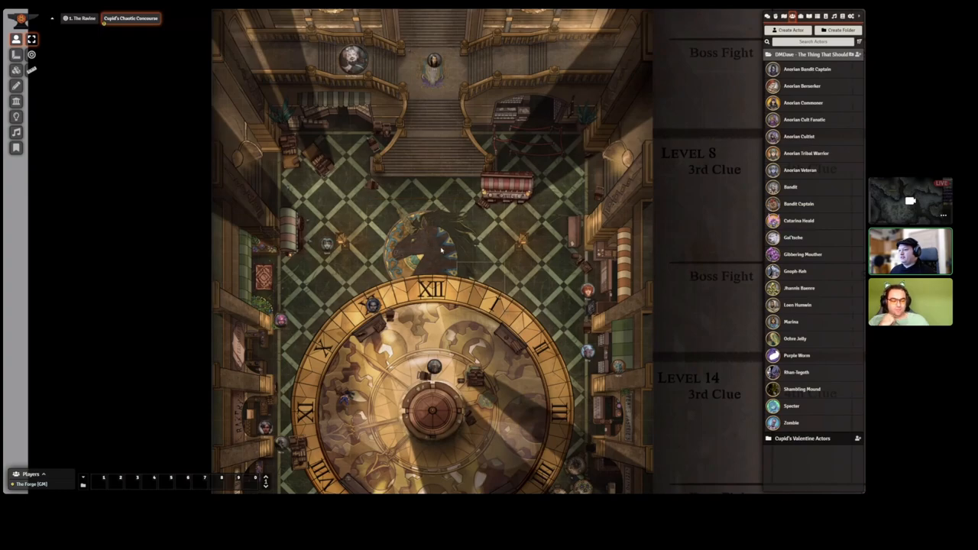
pyautogui.click(419, 228)
pyautogui.click(405, 225)
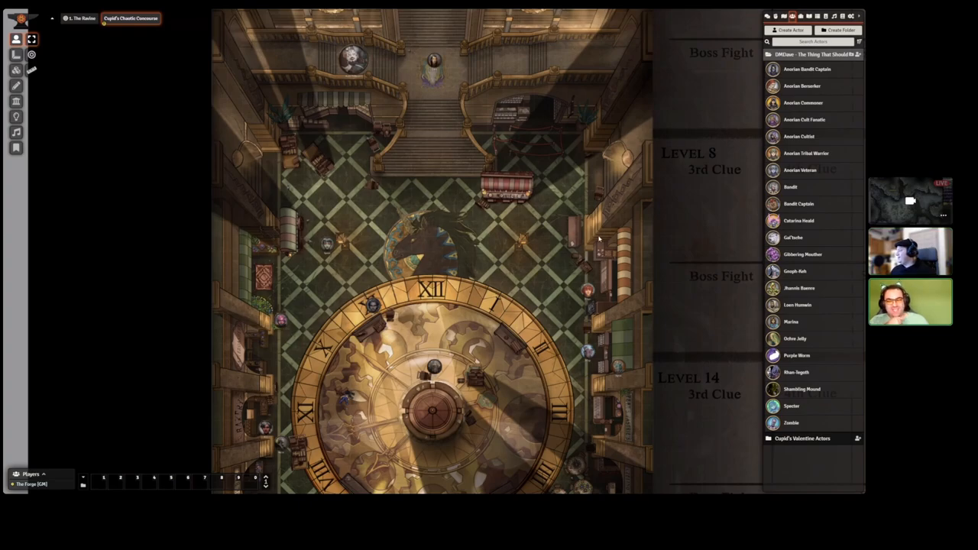
pyautogui.moveTo(666, 238); pyautogui.dragTo(583, 239)
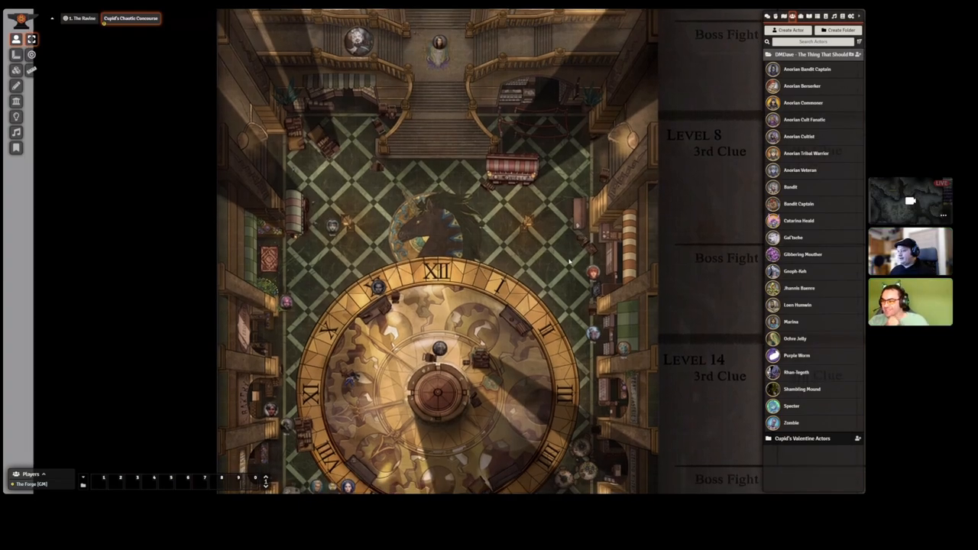
pyautogui.scroll(2, 551, 234)
pyautogui.scroll(1, 535, 229)
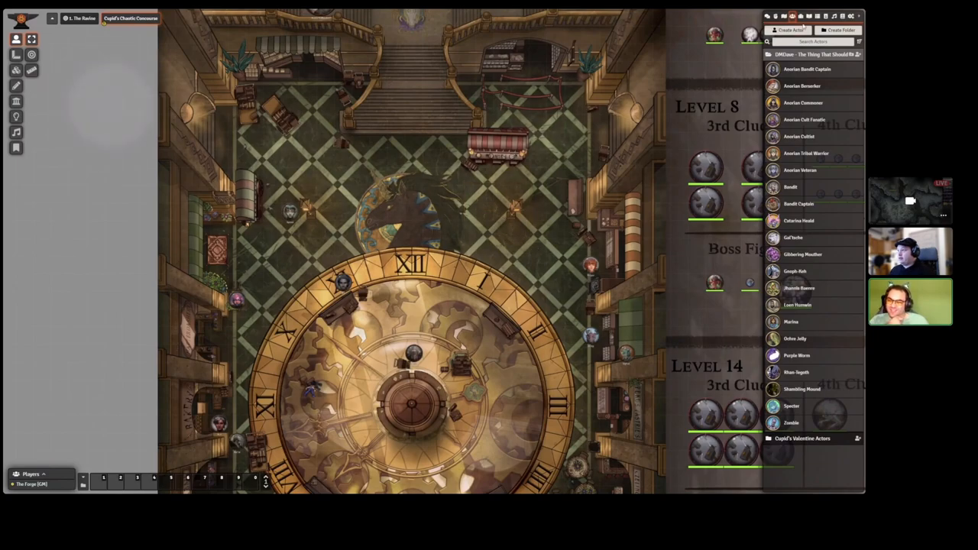
# - Switch the sidebar to Journal Entries and collapse the open journal folder
pyautogui.click(800, 16)
pyautogui.click(799, 79)
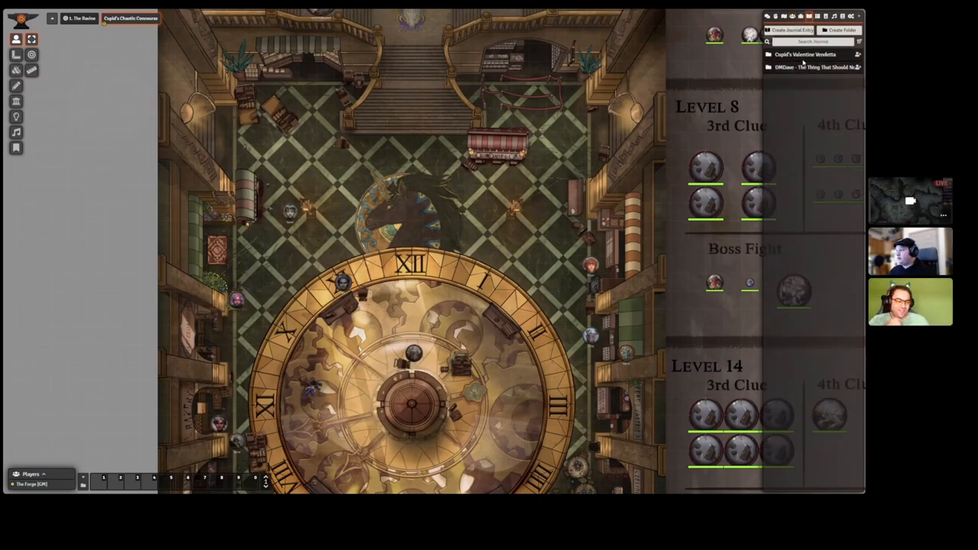
# - Expand Cupid's Valentine Vendetta and read the Cupid's Chaotic Concourse entry, then close it
pyautogui.click(801, 67)
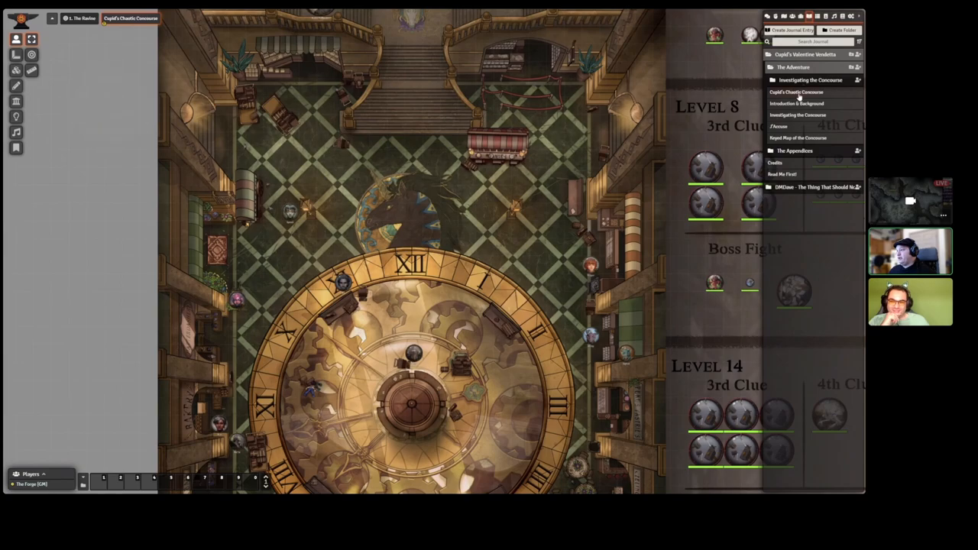
pyautogui.click(796, 91)
pyautogui.scroll(-5, 459, 245)
pyautogui.scroll(5, 529, 201)
pyautogui.scroll(-3, 530, 201)
pyautogui.scroll(3, 530, 202)
pyautogui.scroll(-5, 458, 245)
pyautogui.scroll(3, 459, 245)
pyautogui.scroll(3, 458, 244)
pyautogui.click(544, 122)
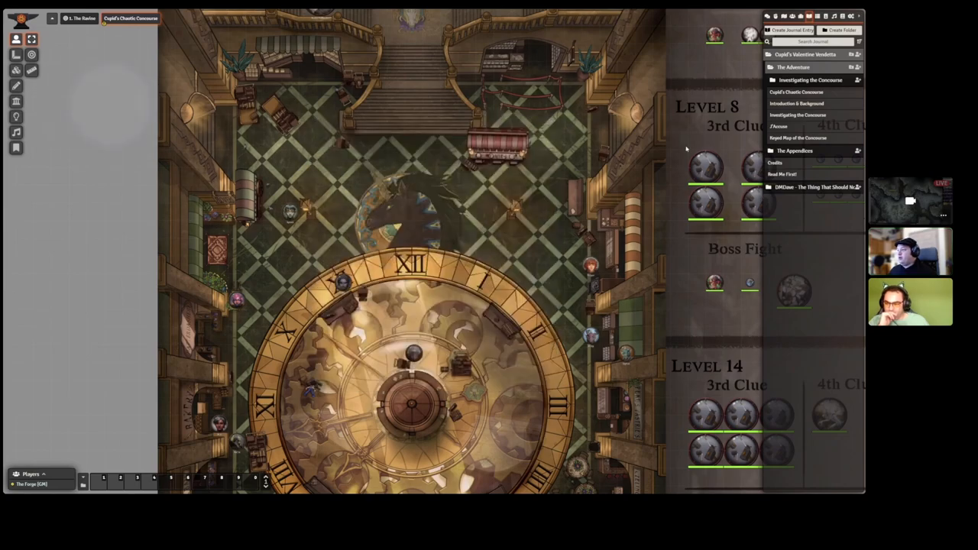
# - Read through the Introduction & Background entry and close it
pyautogui.moveTo(697, 149); pyautogui.dragTo(710, 193)
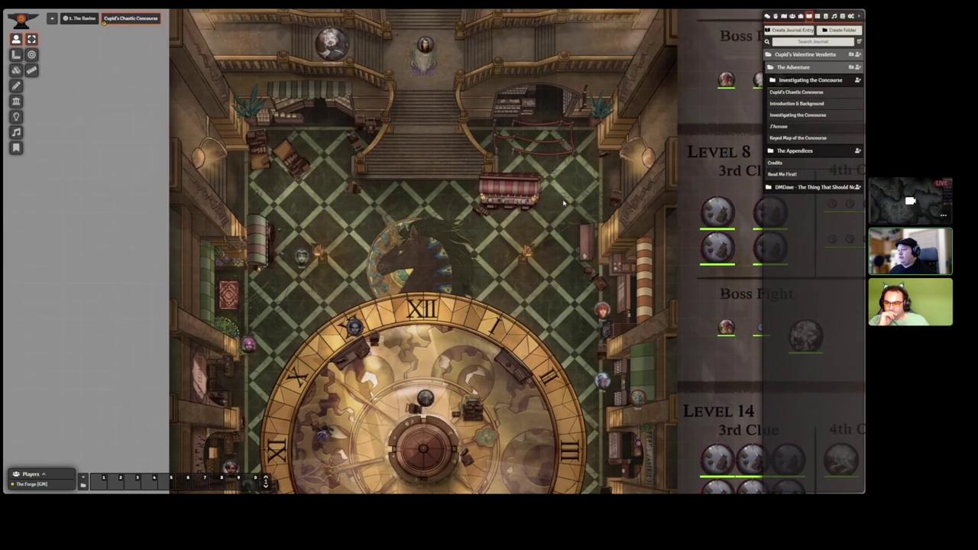
pyautogui.click(795, 104)
pyautogui.scroll(-5, 481, 234)
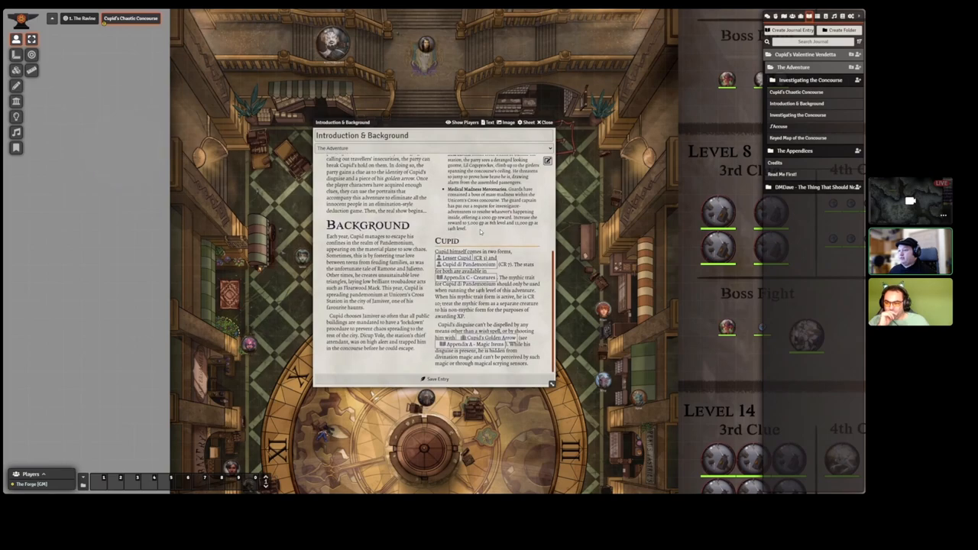
pyautogui.scroll(3, 482, 233)
pyautogui.scroll(2, 482, 233)
pyautogui.scroll(-5, 482, 233)
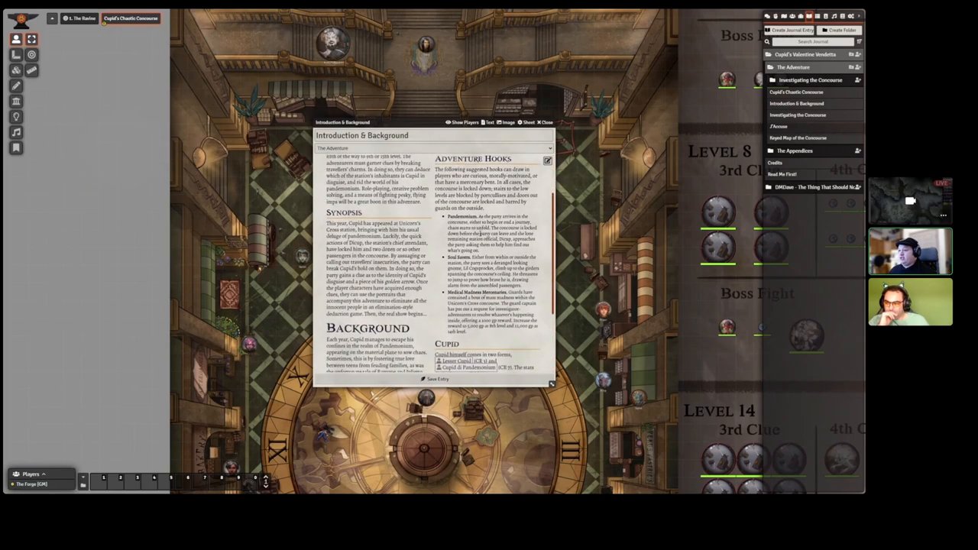
pyautogui.scroll(-3, 481, 233)
pyautogui.scroll(5, 481, 233)
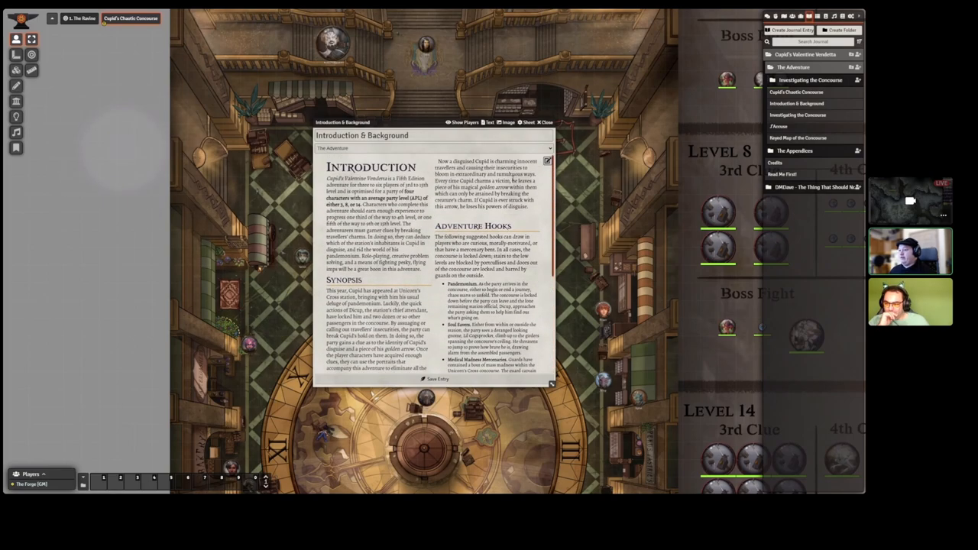
pyautogui.click(545, 122)
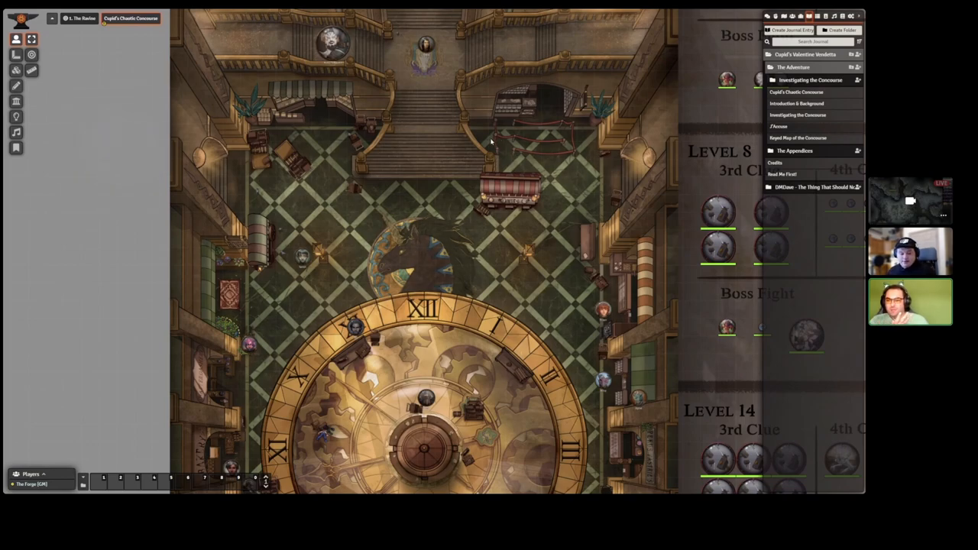
pyautogui.moveTo(479, 260); pyautogui.dragTo(254, 236)
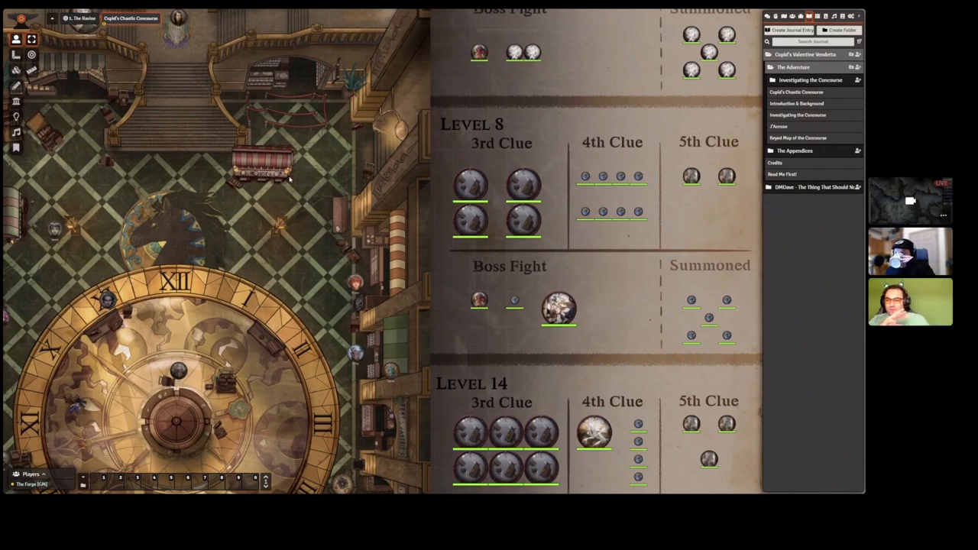
pyautogui.scroll(-2, 256, 231)
pyautogui.scroll(-1, 304, 240)
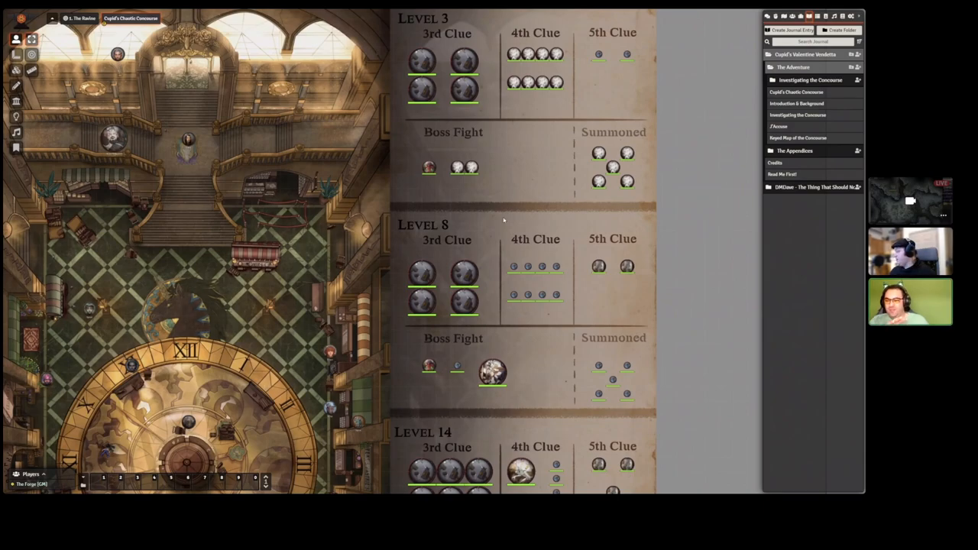
pyautogui.moveTo(504, 220)
pyautogui.mouseDown()
pyautogui.moveTo(515, 279)
pyautogui.moveTo(535, 291)
pyautogui.mouseUp()
pyautogui.scroll(-2, 569, 298)
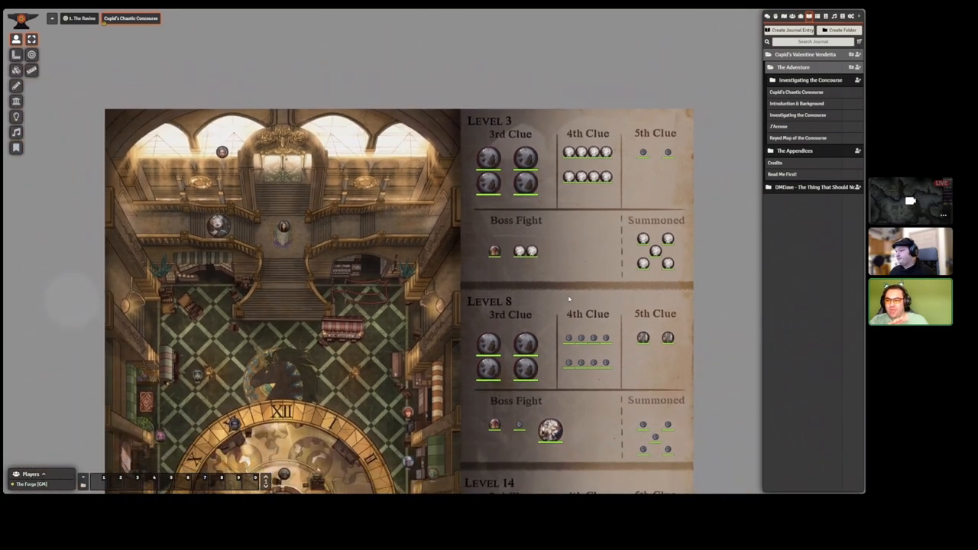
pyautogui.scroll(2, 568, 298)
pyautogui.moveTo(535, 290)
pyautogui.mouseDown()
pyautogui.moveTo(446, 260)
pyautogui.moveTo(560, 286)
pyautogui.mouseUp()
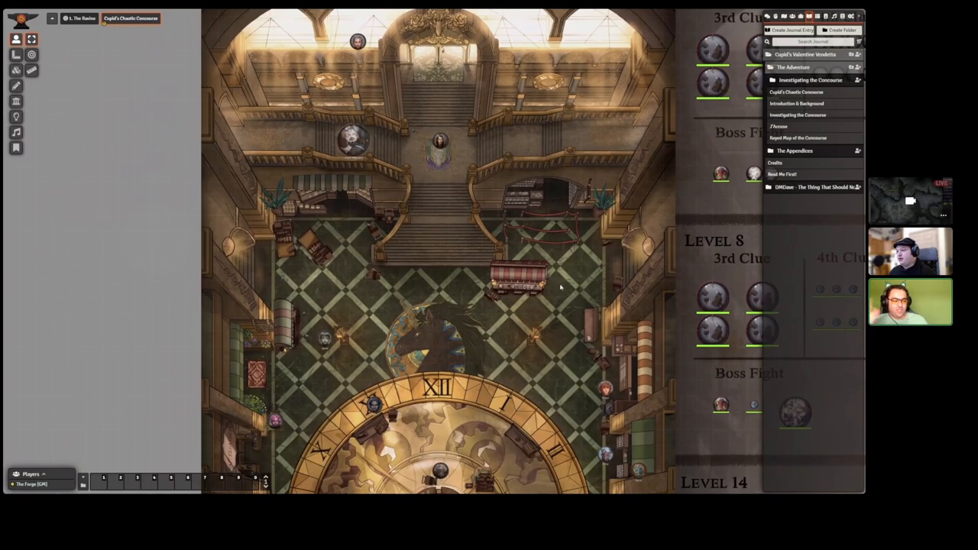
pyautogui.scroll(3, 560, 286)
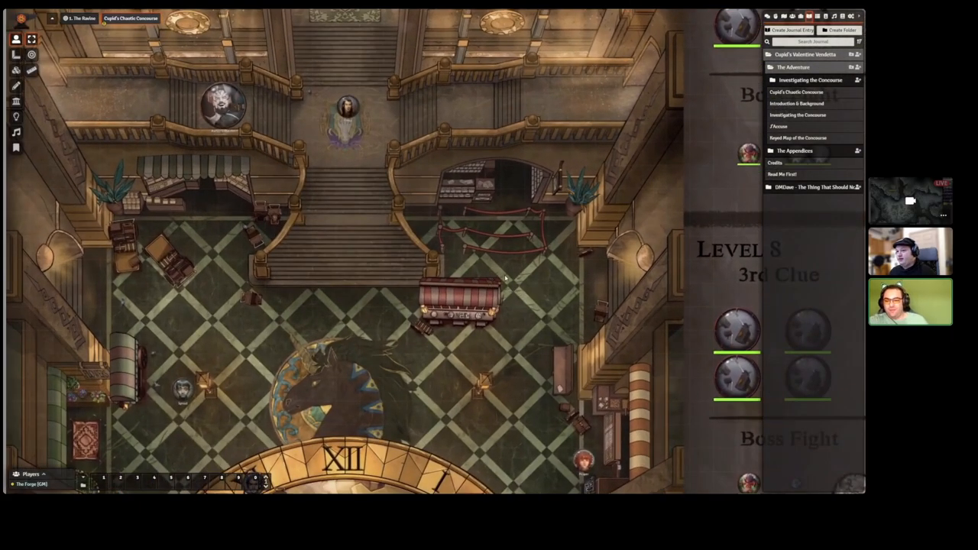
pyautogui.scroll(-3, 513, 277)
pyautogui.scroll(-3, 520, 274)
pyautogui.scroll(-2, 523, 271)
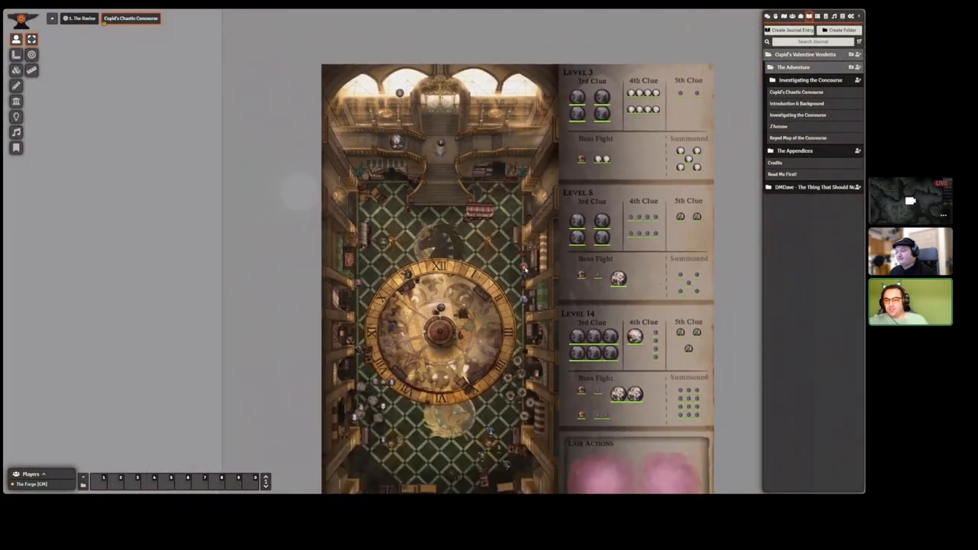
pyautogui.scroll(2, 526, 271)
pyautogui.scroll(2, 504, 275)
pyautogui.scroll(2, 489, 279)
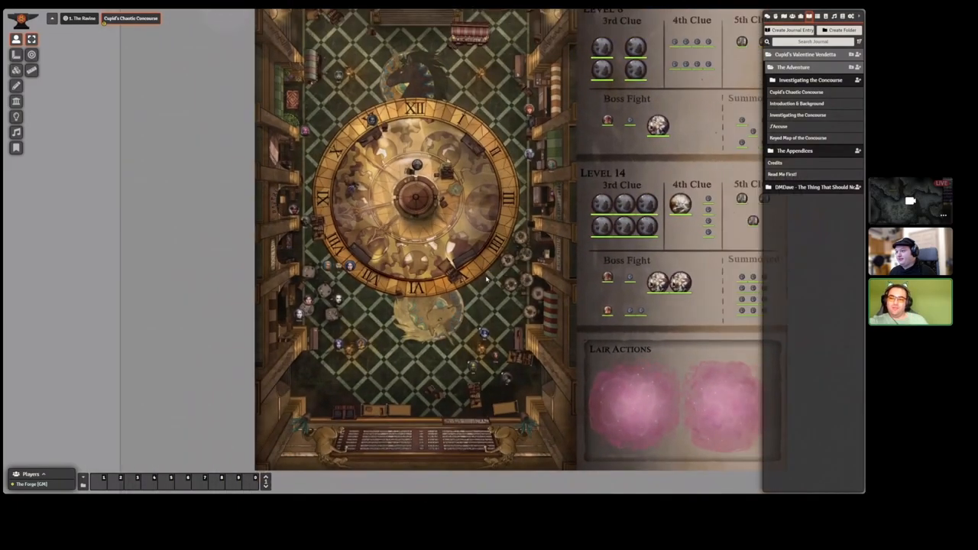
pyautogui.moveTo(487, 279); pyautogui.dragTo(445, 312)
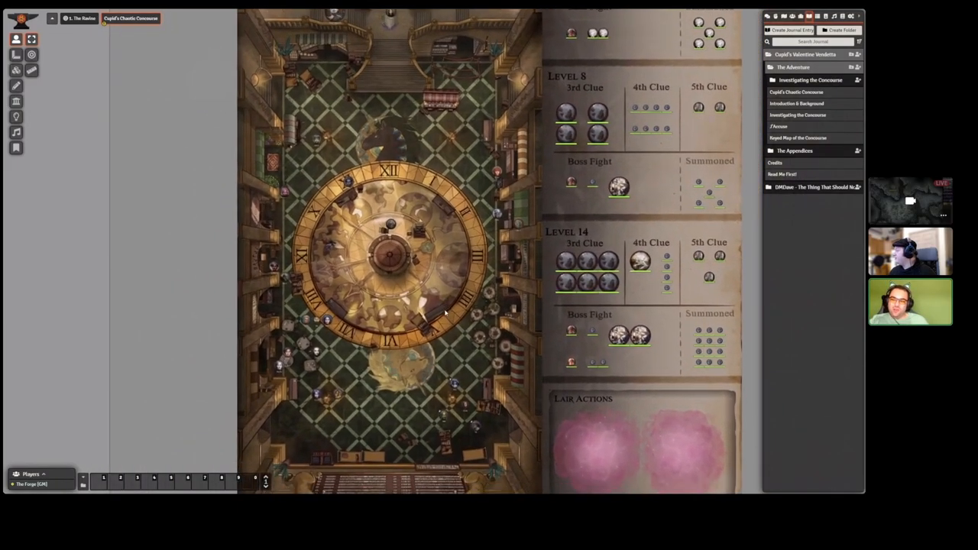
pyautogui.scroll(2, 445, 312)
pyautogui.scroll(2, 473, 318)
pyautogui.scroll(2, 505, 325)
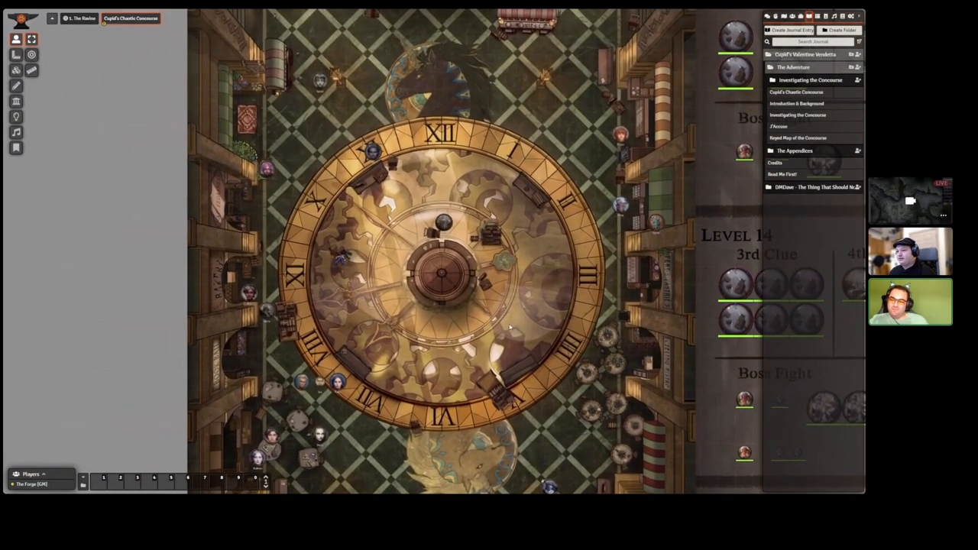
pyautogui.scroll(-2, 510, 327)
pyautogui.scroll(-2, 489, 329)
pyautogui.moveTo(474, 329)
pyautogui.mouseDown()
pyautogui.moveTo(443, 334)
pyautogui.moveTo(474, 321)
pyautogui.mouseUp()
pyautogui.scroll(-2, 445, 334)
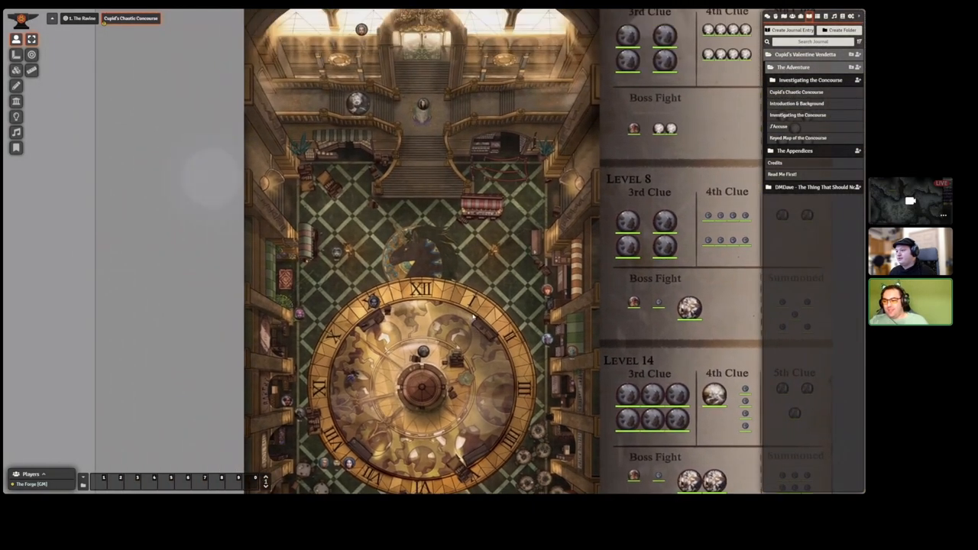
pyautogui.scroll(2, 474, 317)
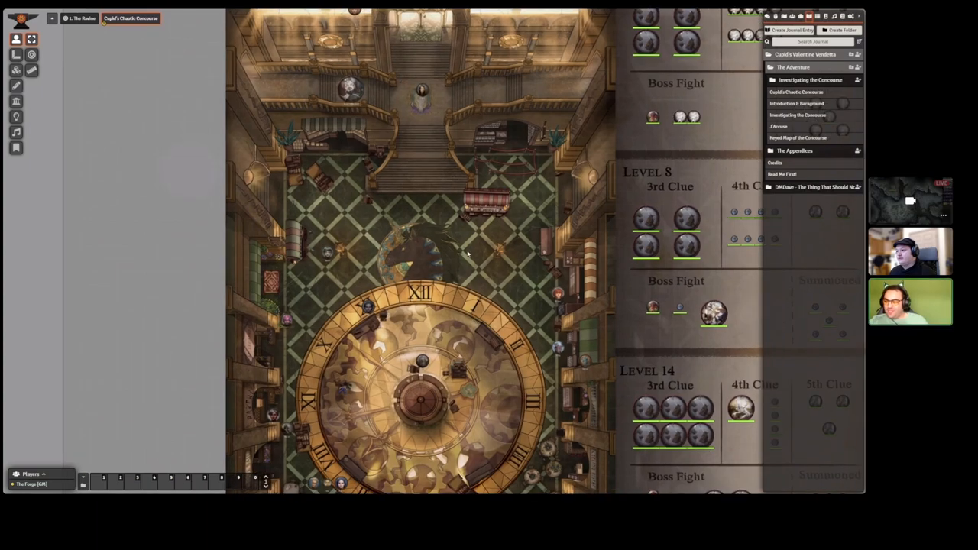
pyautogui.moveTo(227, 198)
pyautogui.mouseDown()
pyautogui.moveTo(301, 238)
pyautogui.moveTo(301, 277)
pyautogui.moveTo(279, 254)
pyautogui.mouseUp()
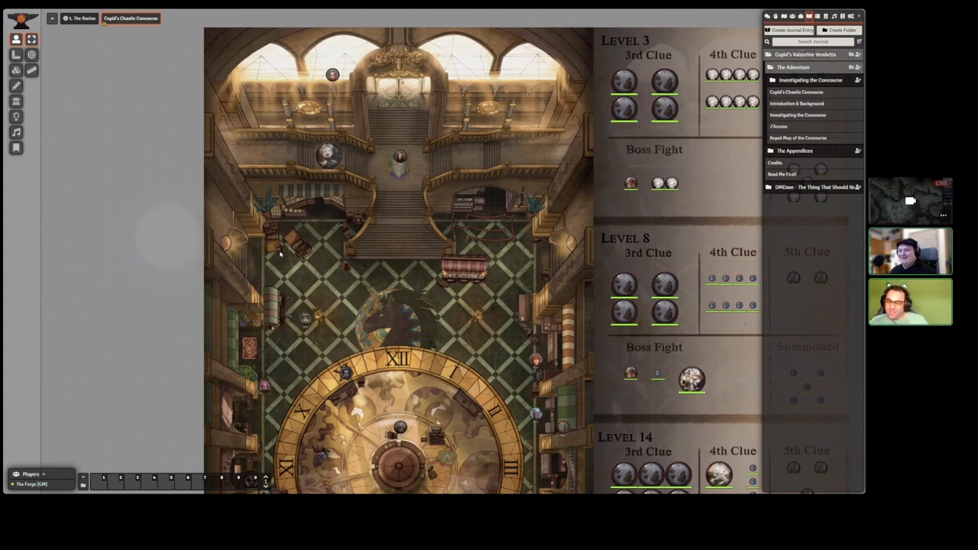
pyautogui.moveTo(280, 254); pyautogui.dragTo(260, 153)
pyautogui.moveTo(260, 267); pyautogui.dragTo(246, 191)
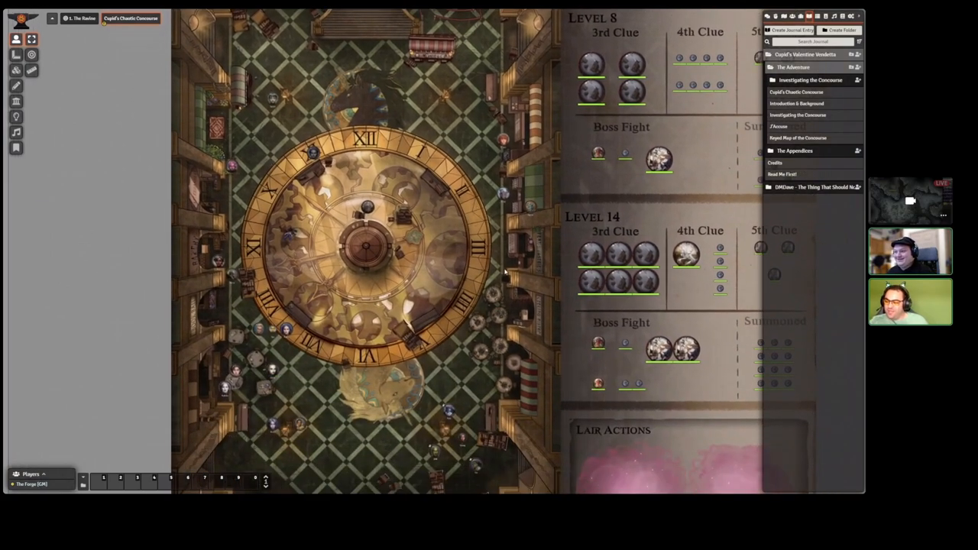
pyautogui.scroll(-3, 502, 247)
pyautogui.moveTo(351, 271); pyautogui.dragTo(378, 317)
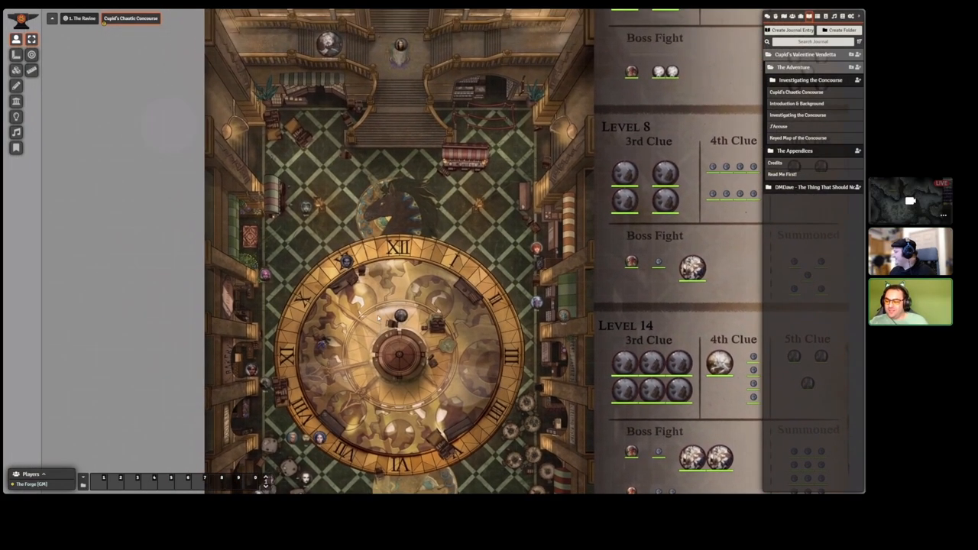
pyautogui.scroll(-1, 378, 314)
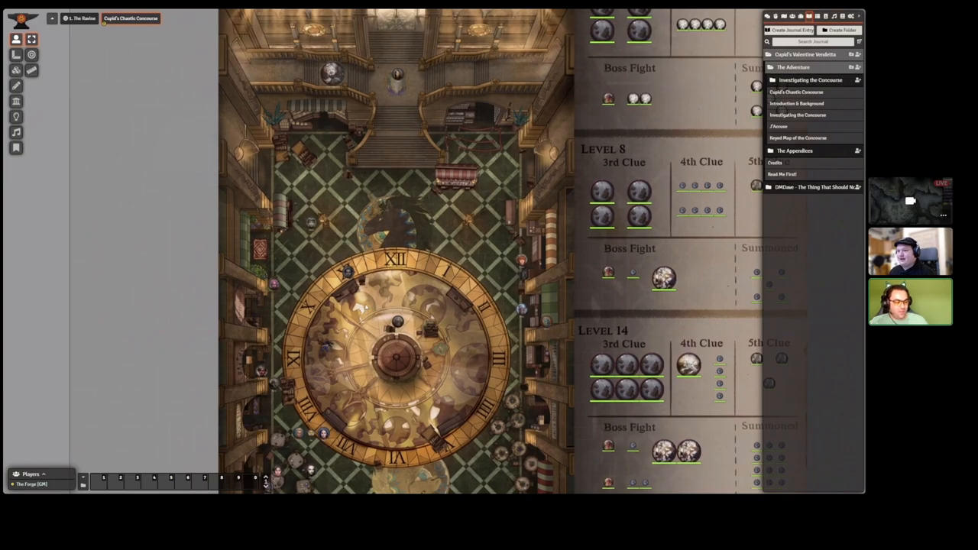
pyautogui.moveTo(333, 237); pyautogui.dragTo(342, 268)
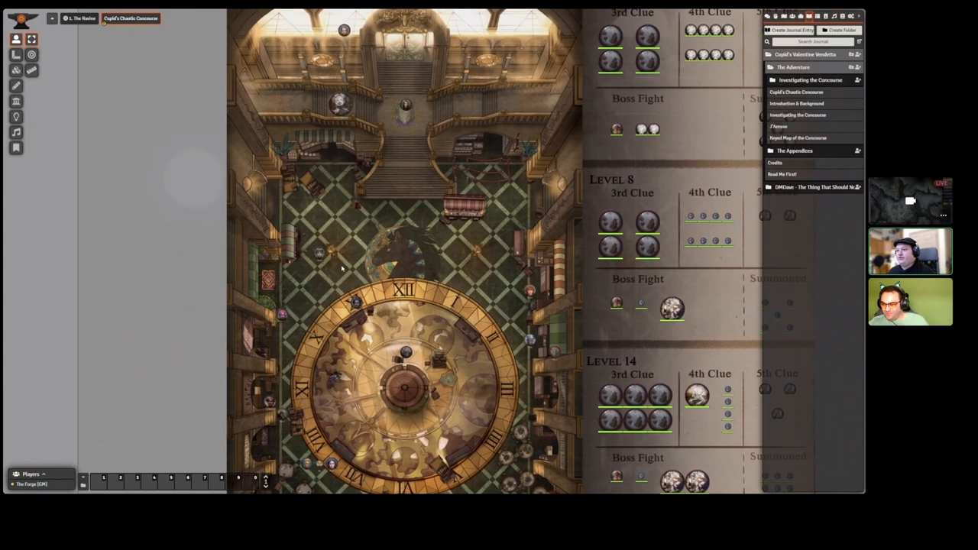
pyautogui.scroll(2, 443, 246)
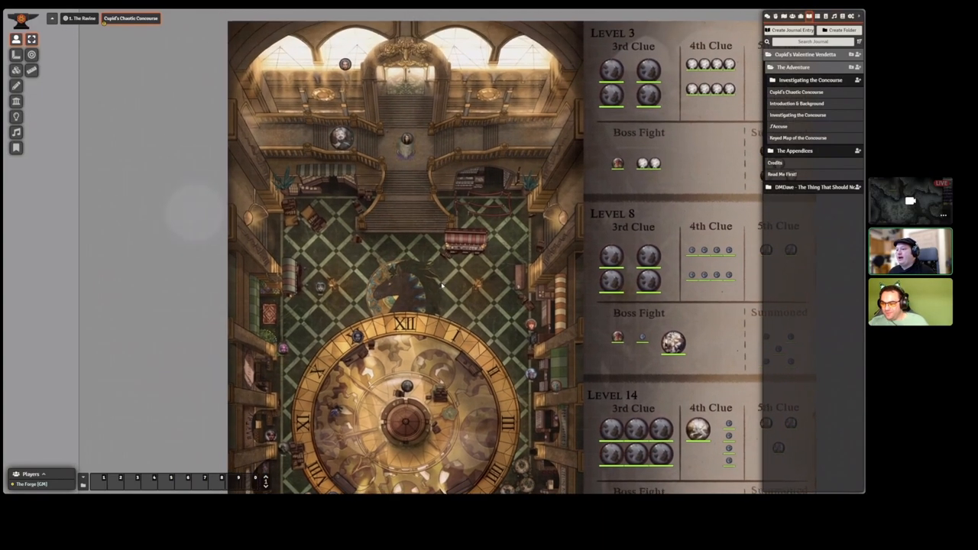
pyautogui.moveTo(473, 301); pyautogui.dragTo(442, 285)
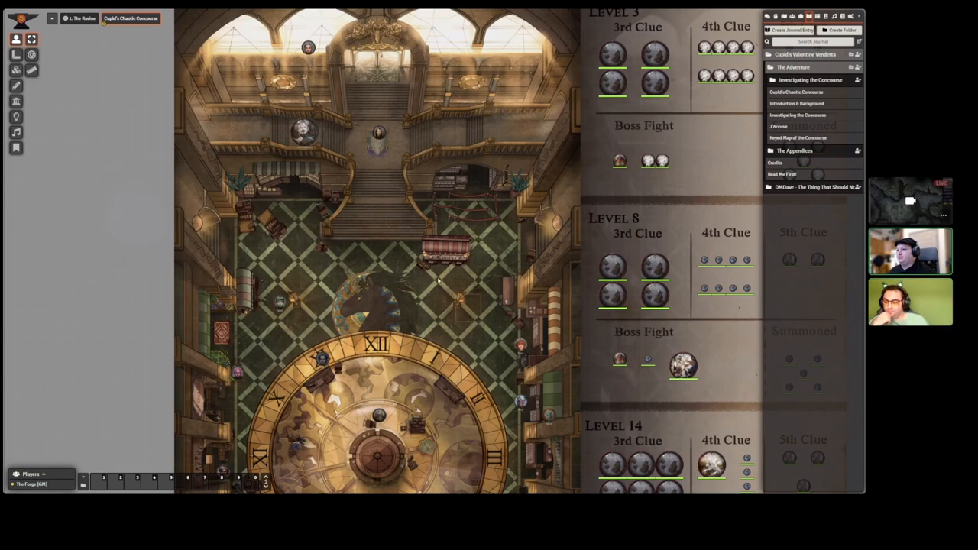
pyautogui.moveTo(425, 322); pyautogui.dragTo(417, 256)
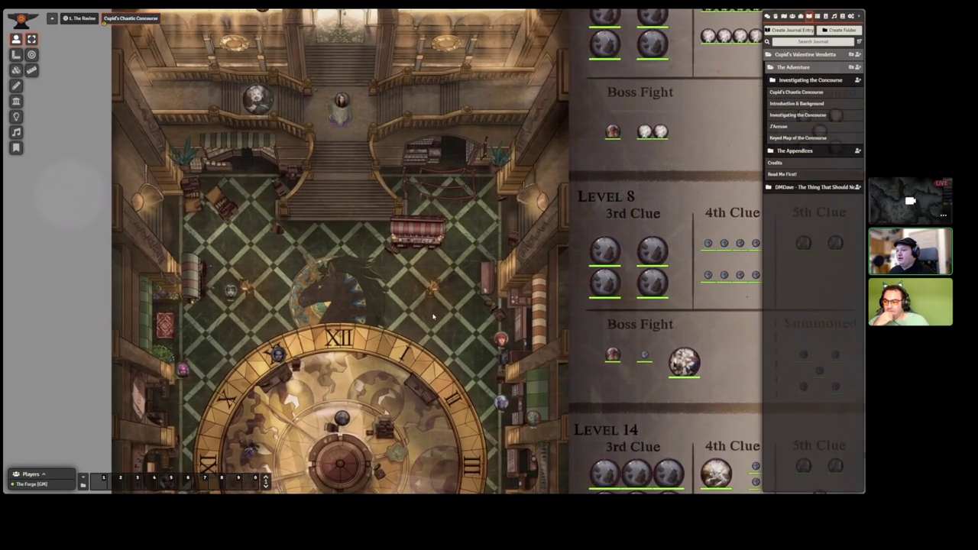
pyautogui.scroll(3, 468, 279)
pyautogui.click(17, 116)
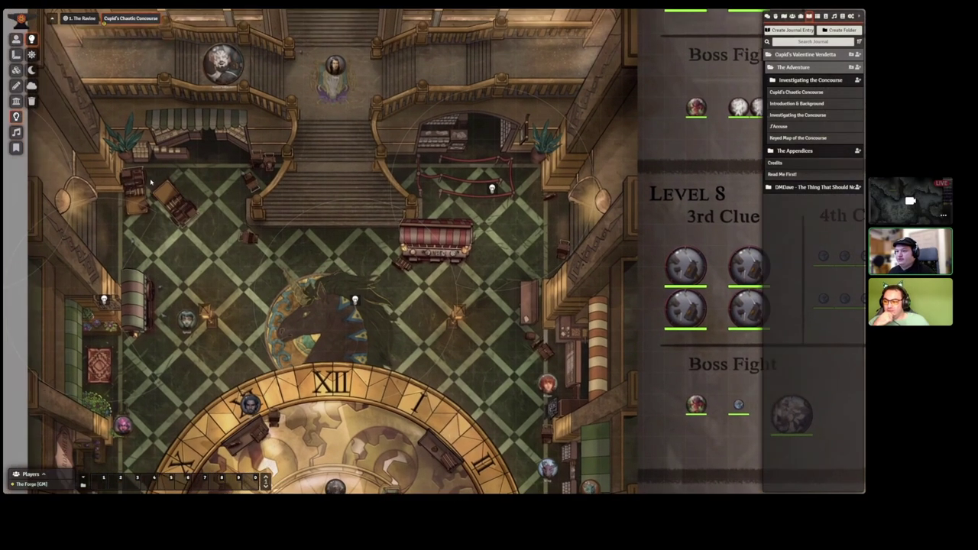
pyautogui.moveTo(113, 163); pyautogui.dragTo(153, 183)
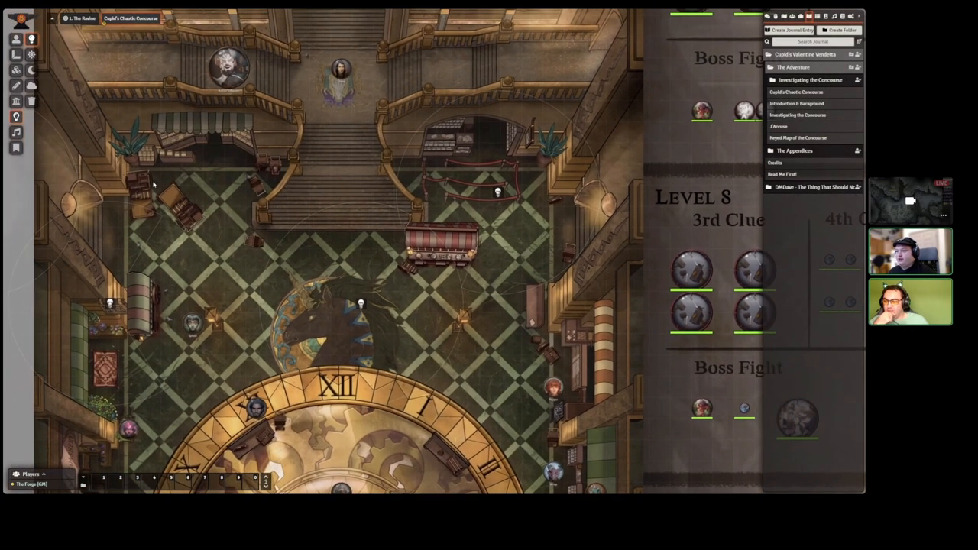
pyautogui.scroll(-2, 175, 230)
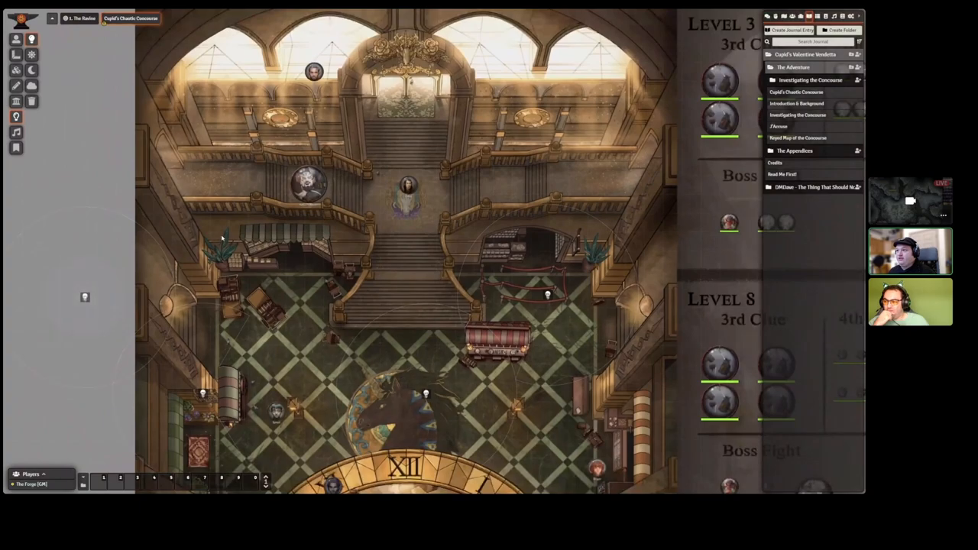
pyautogui.scroll(-3, 216, 280)
pyautogui.moveTo(216, 280); pyautogui.dragTo(126, 28)
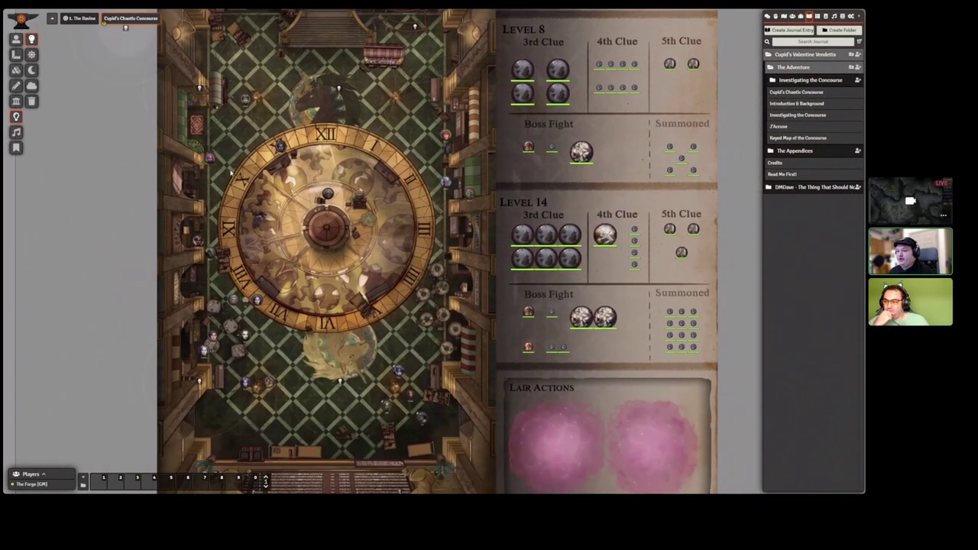
pyautogui.moveTo(230, 249)
pyautogui.mouseDown()
pyautogui.moveTo(229, 173)
pyautogui.moveTo(214, 163)
pyautogui.mouseUp()
pyautogui.click(17, 40)
pyautogui.scroll(-2, 366, 246)
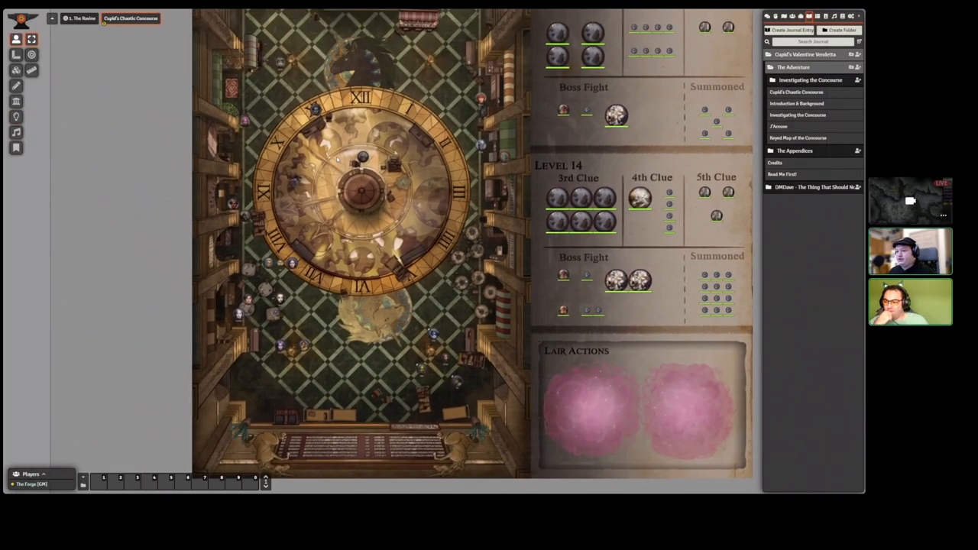
pyautogui.scroll(4, 365, 247)
pyautogui.scroll(1, 366, 246)
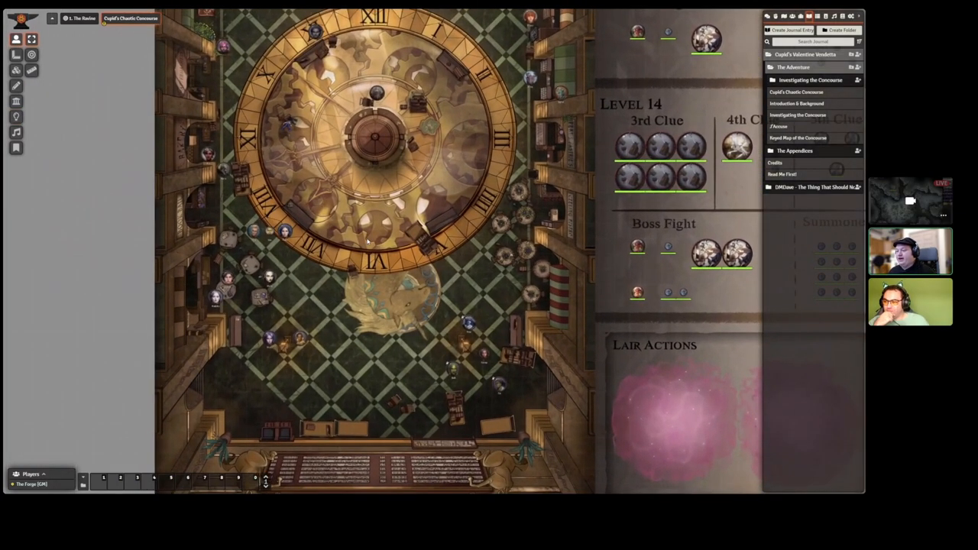
pyautogui.moveTo(365, 169); pyautogui.dragTo(428, 451)
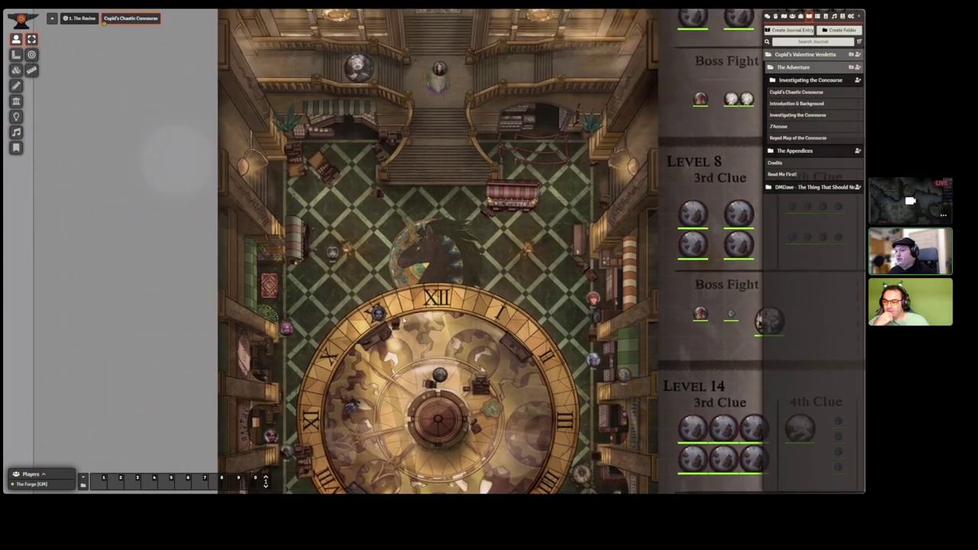
pyautogui.moveTo(413, 241); pyautogui.dragTo(413, 325)
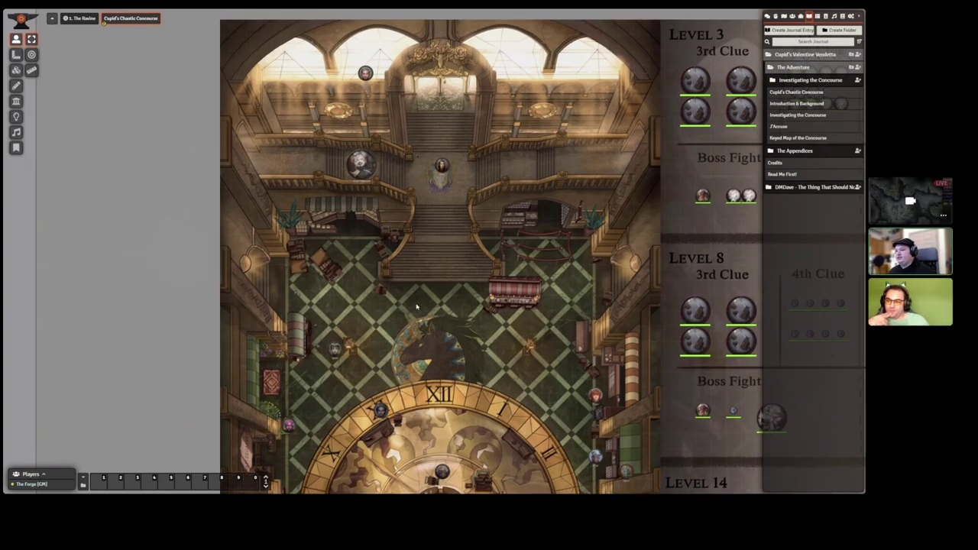
# - Pan the Concourse map from the upper hall down to the Level 3, 8 and 14 encounter tables
pyautogui.moveTo(410, 292); pyautogui.dragTo(403, 305)
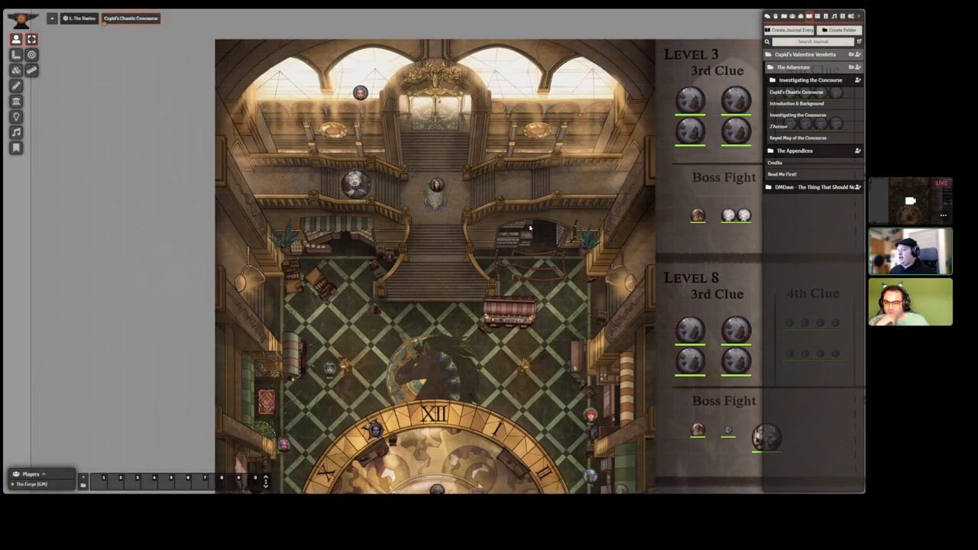
pyautogui.moveTo(528, 239); pyautogui.dragTo(506, 232)
pyautogui.moveTo(462, 186)
pyautogui.mouseDown()
pyautogui.moveTo(576, 323)
pyautogui.moveTo(506, 252)
pyautogui.moveTo(570, 229)
pyautogui.mouseUp()
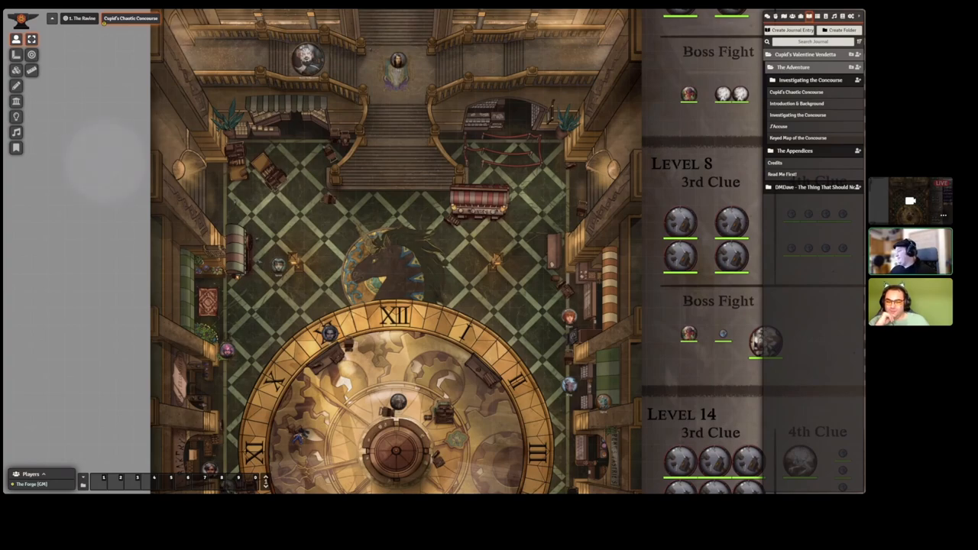
pyautogui.moveTo(549, 214); pyautogui.dragTo(510, 211)
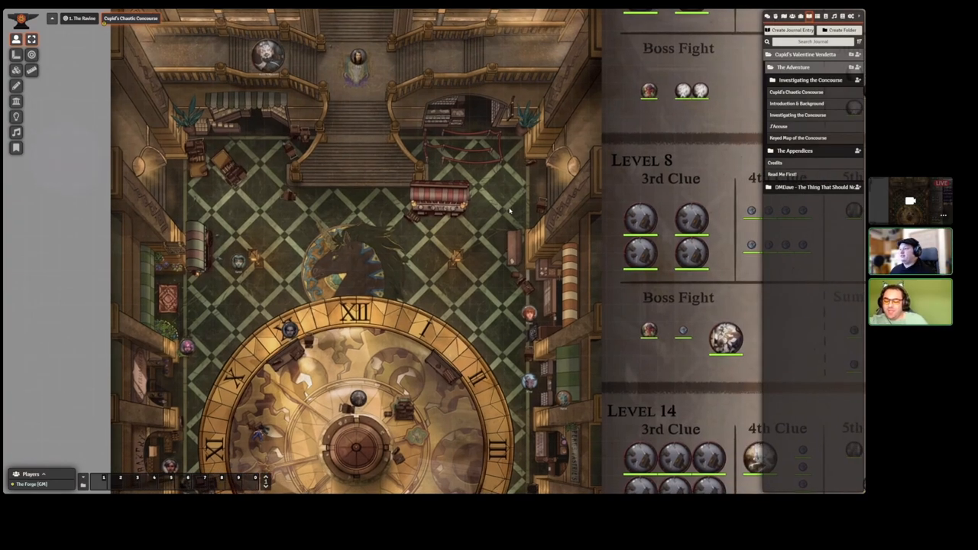
pyautogui.scroll(-1, 509, 209)
pyautogui.scroll(-1, 503, 203)
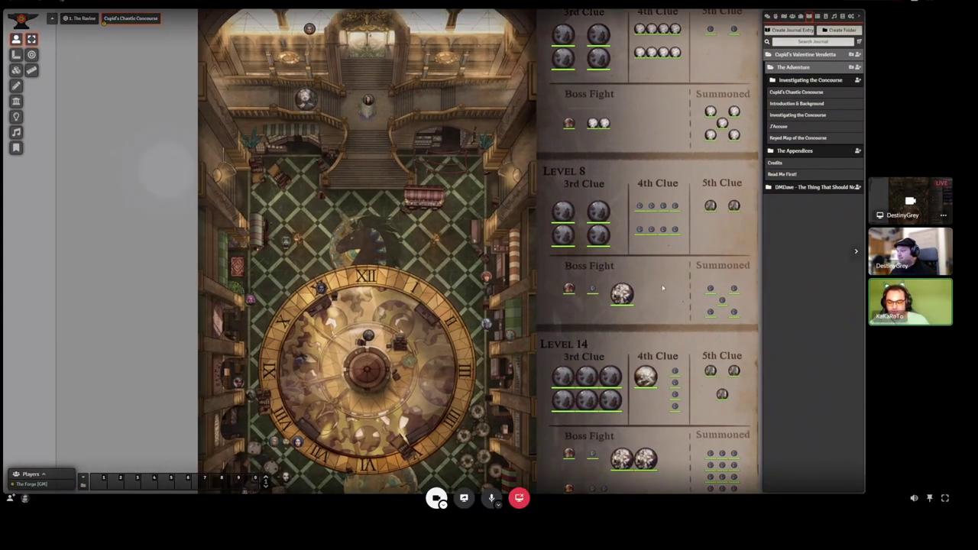
pyautogui.moveTo(586, 296); pyautogui.dragTo(456, 269)
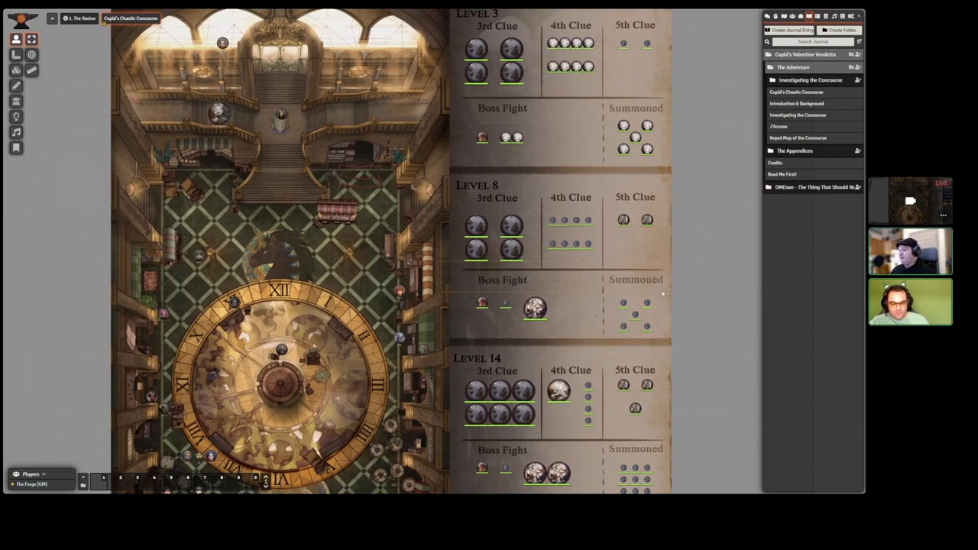